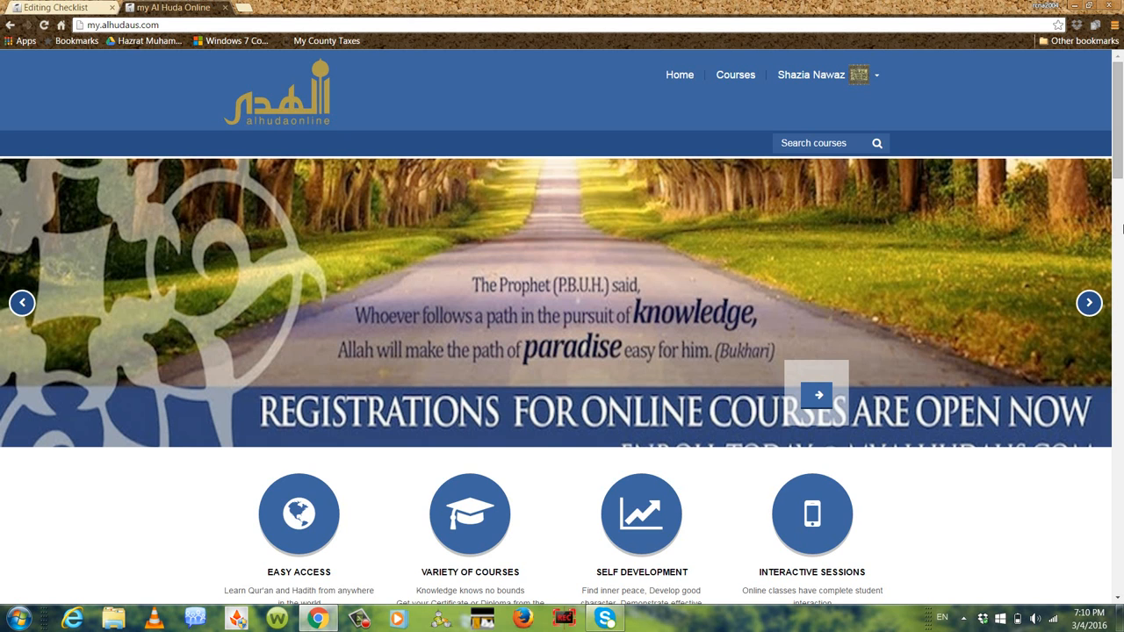
Open the Mock Course for Training Purposes from the list of enrolled courses
{"action": "left_click", "coordinate": [736, 77]}
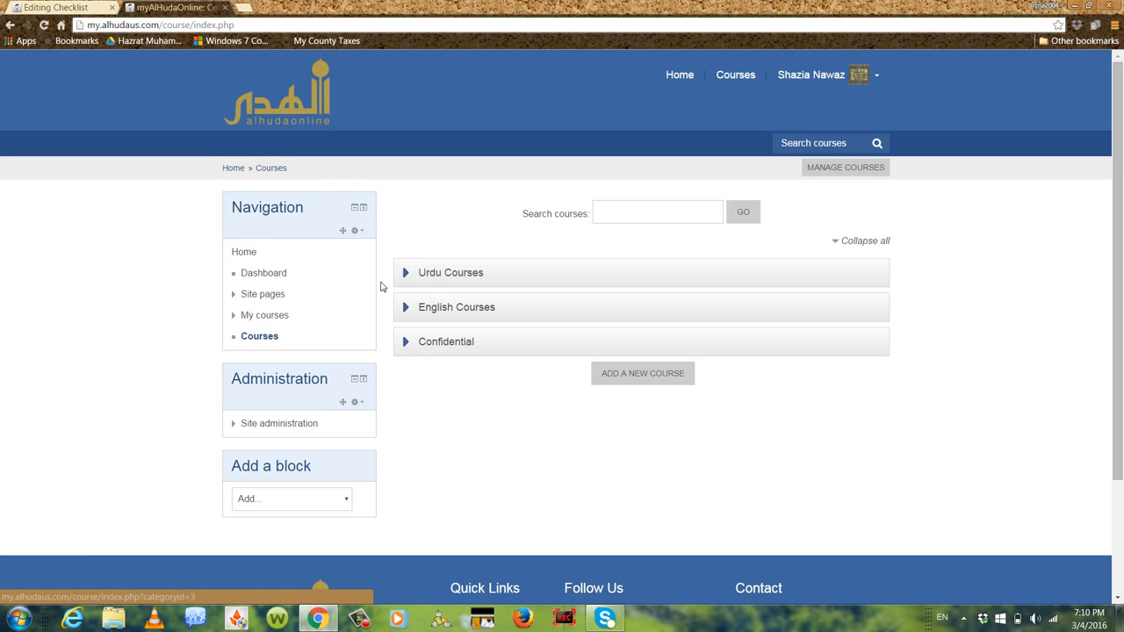
{"action": "left_click", "coordinate": [262, 319]}
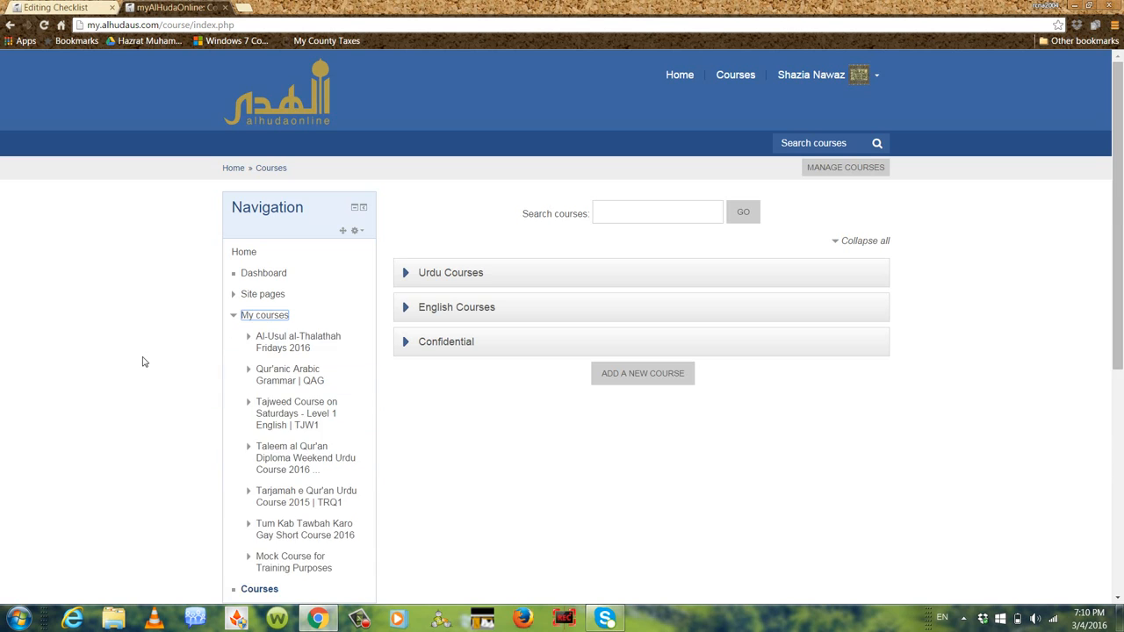
{"action": "scroll", "coordinate": [143, 359], "scroll_direction": "down", "scroll_amount": 3}
{"action": "left_click", "coordinate": [298, 277]}
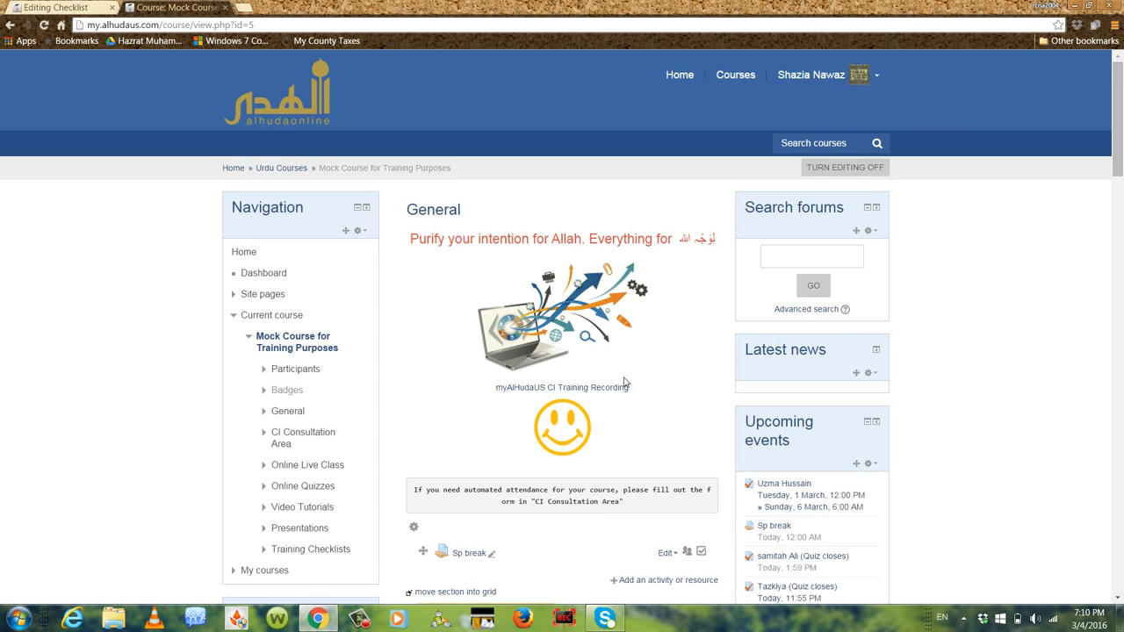
Start adding a new Checklist activity to the course's Training Checklists section
{"action": "scroll", "coordinate": [712, 325], "scroll_direction": "down", "scroll_amount": 5}
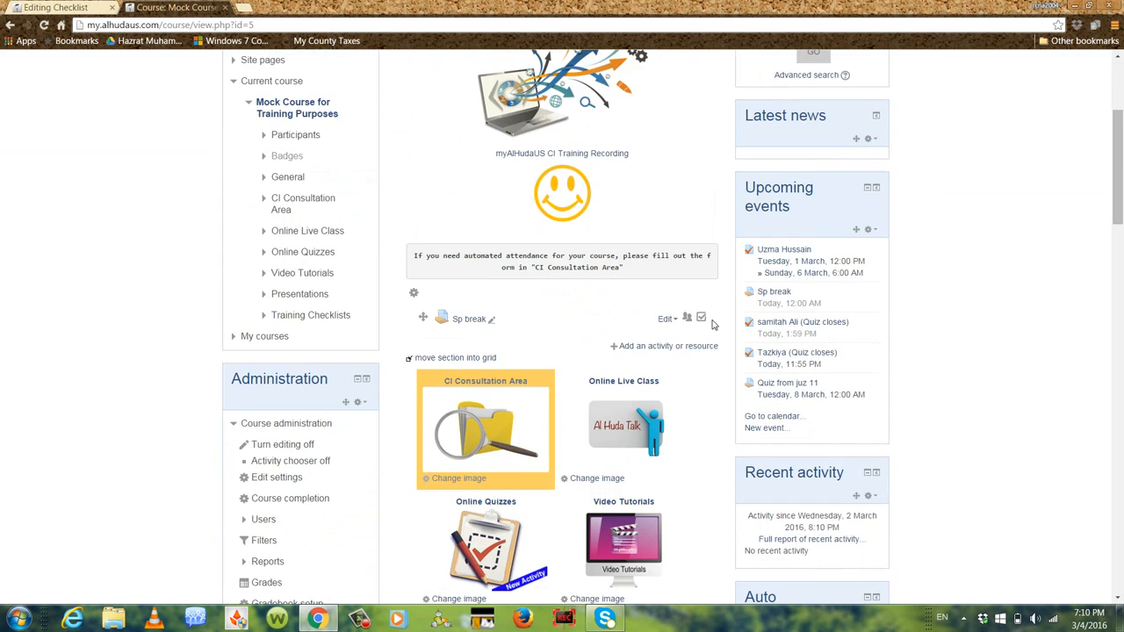
{"action": "scroll", "coordinate": [713, 322], "scroll_direction": "down", "scroll_amount": 1}
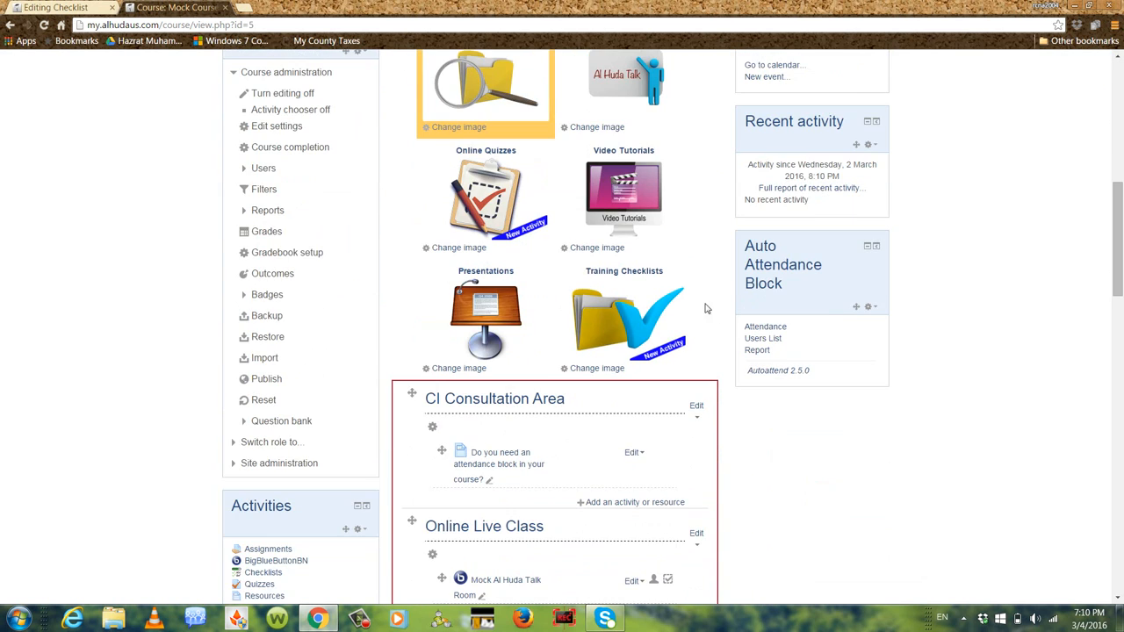
{"action": "left_click", "coordinate": [612, 333]}
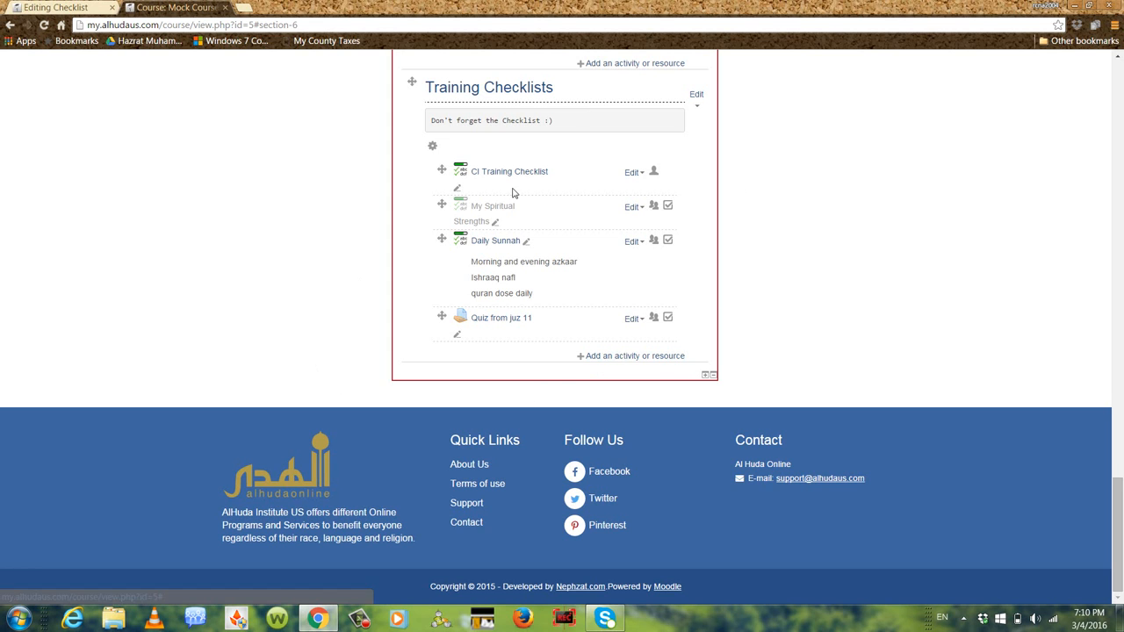
{"action": "left_click", "coordinate": [659, 357]}
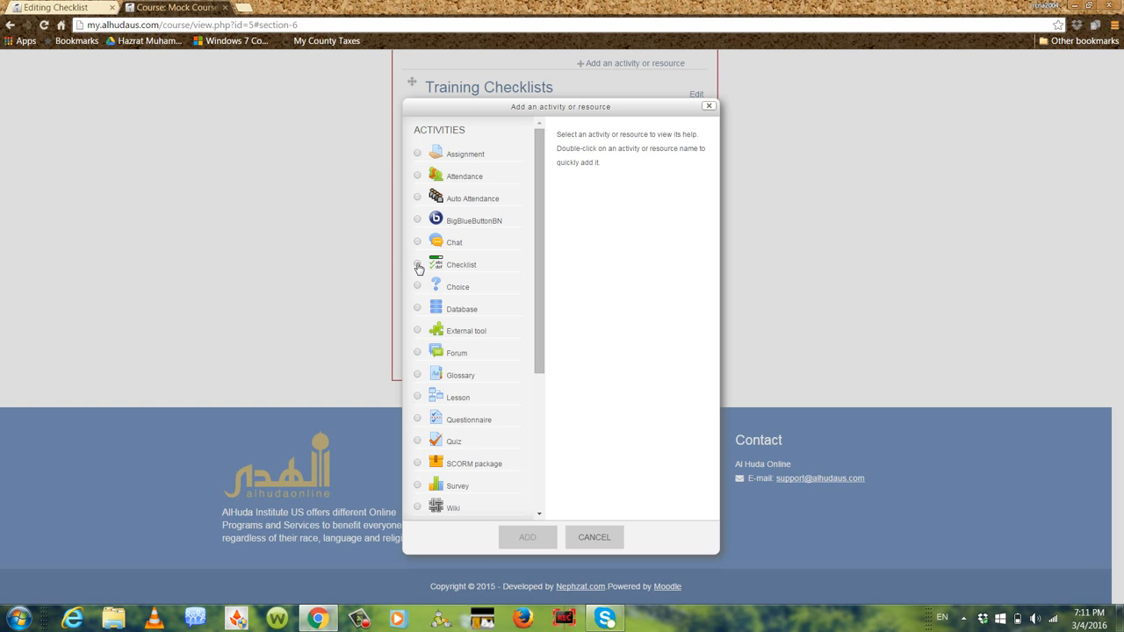
{"action": "left_click", "coordinate": [418, 265]}
{"action": "left_click", "coordinate": [527, 543]}
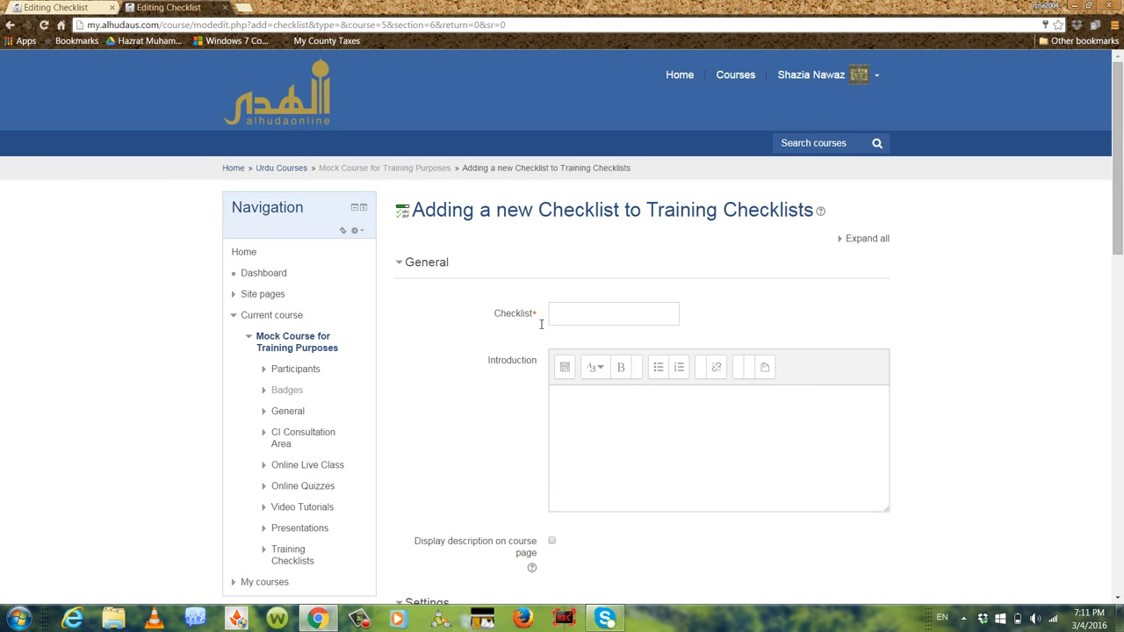
Name the checklist "Juz 6 Rub 4 Memorization" and paste the introduction about staying organized in memorizing the Tarjamah
{"action": "left_click", "coordinate": [560, 322]}
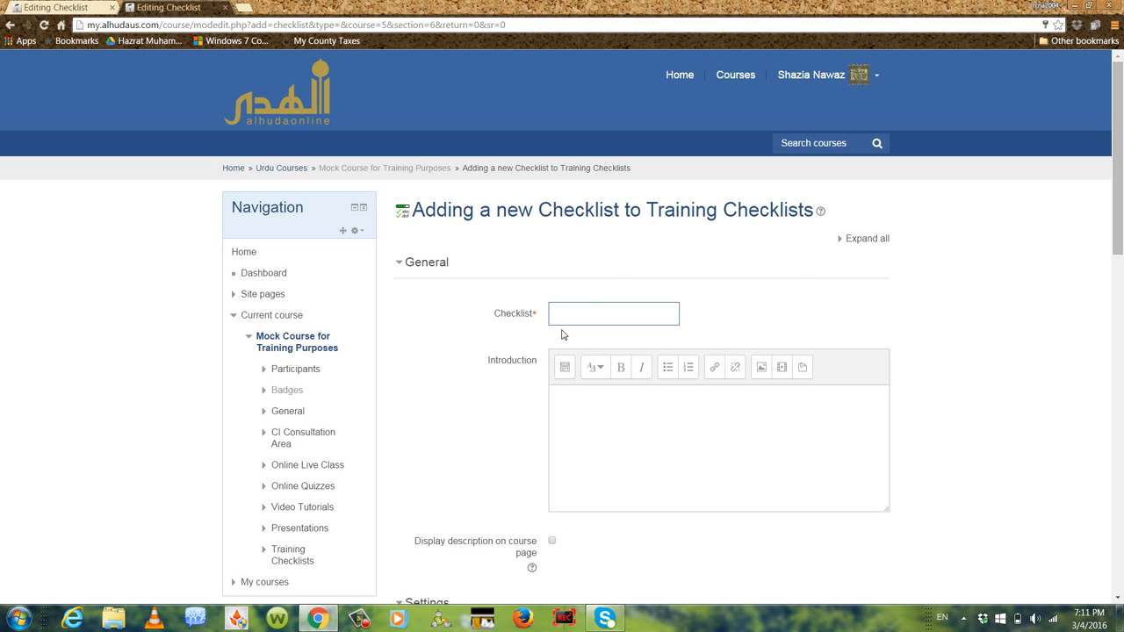
{"action": "type", "text": "Juz 6 Rub 4 Memorization"}
{"action": "left_click", "coordinate": [563, 392]}
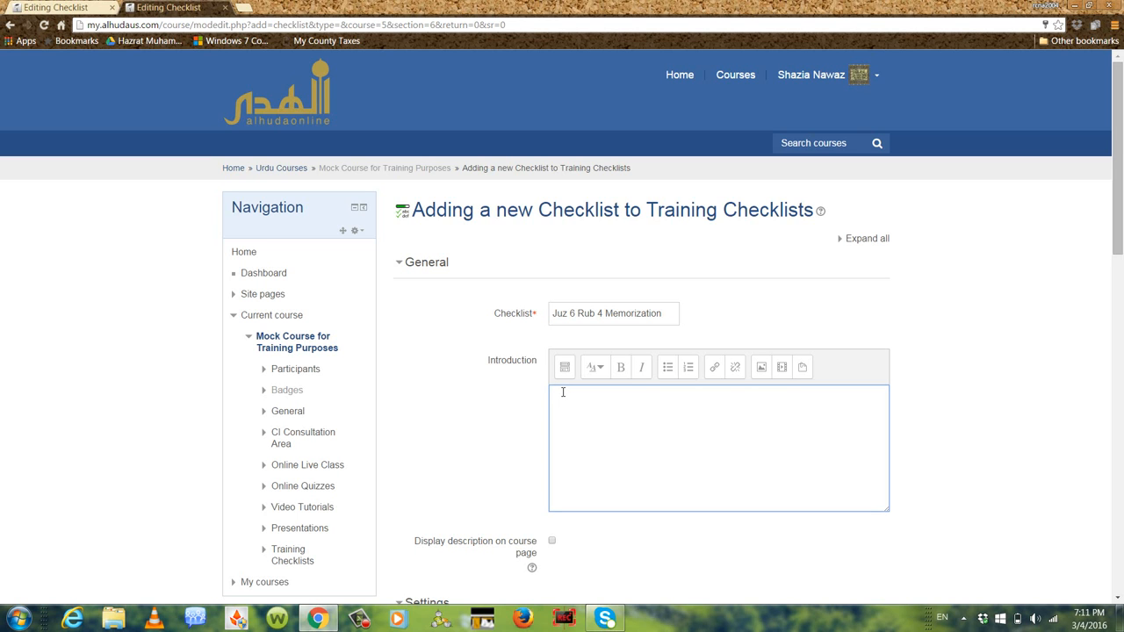
{"action": "type", "text": "This Checklist is made to keep you organized in memorizing the Tarjamah and to help you develop this habit of spending some part of every day with Study of the Qur'an."}
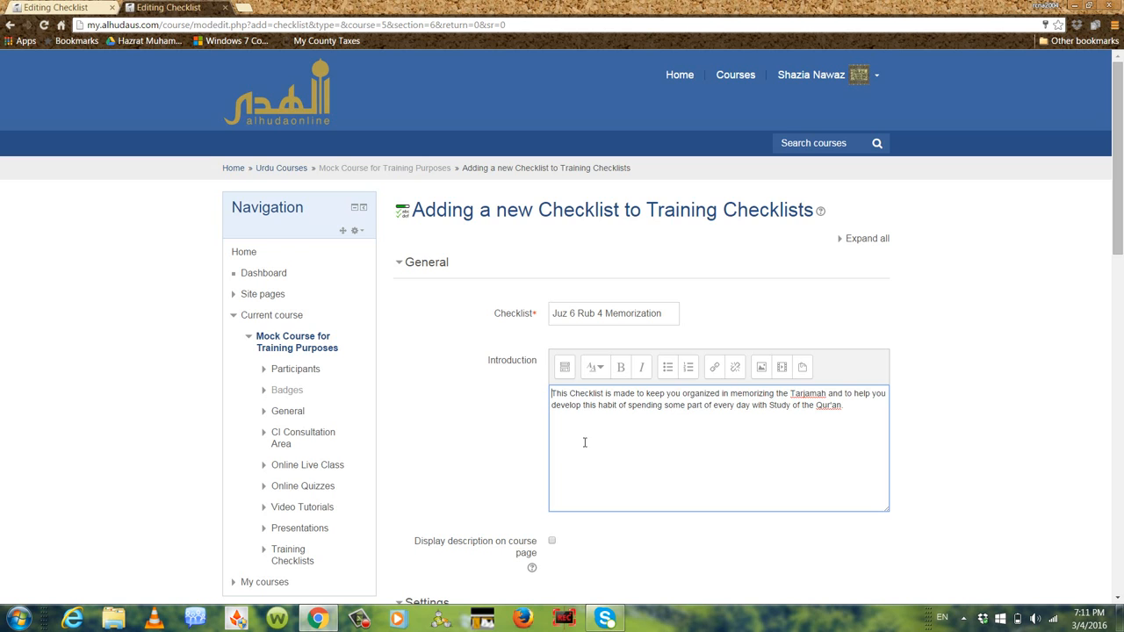
Set the checklist's updates to Student and teacher and set adding due dates to the calendar to Yes
{"action": "scroll", "coordinate": [1010, 401], "scroll_direction": "down", "scroll_amount": 2}
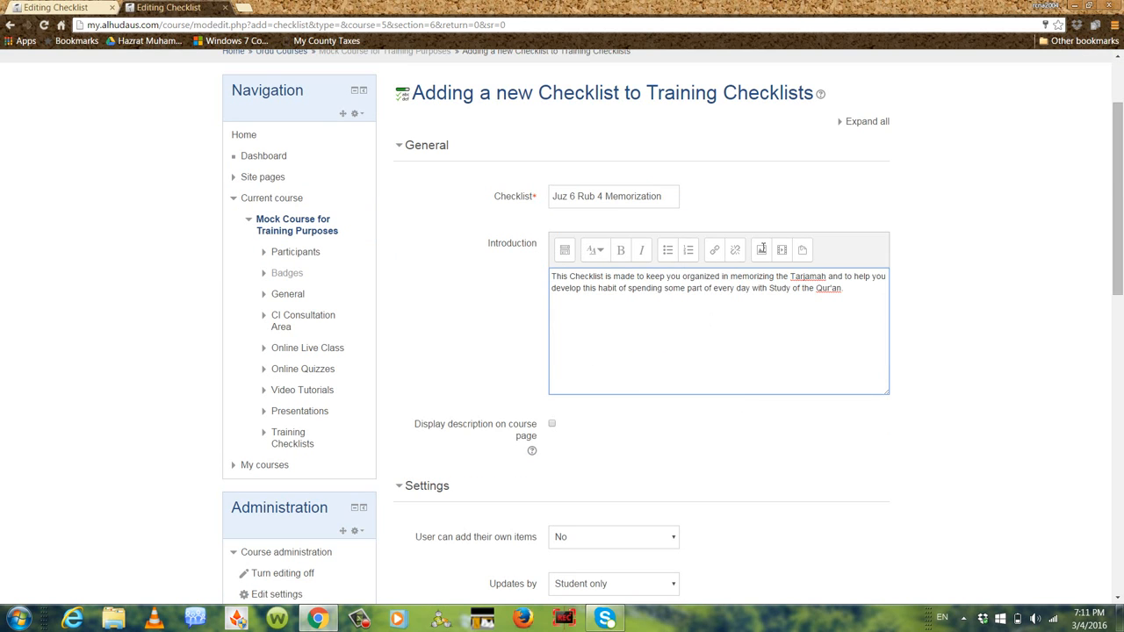
{"action": "scroll", "coordinate": [430, 384], "scroll_direction": "down", "scroll_amount": 3}
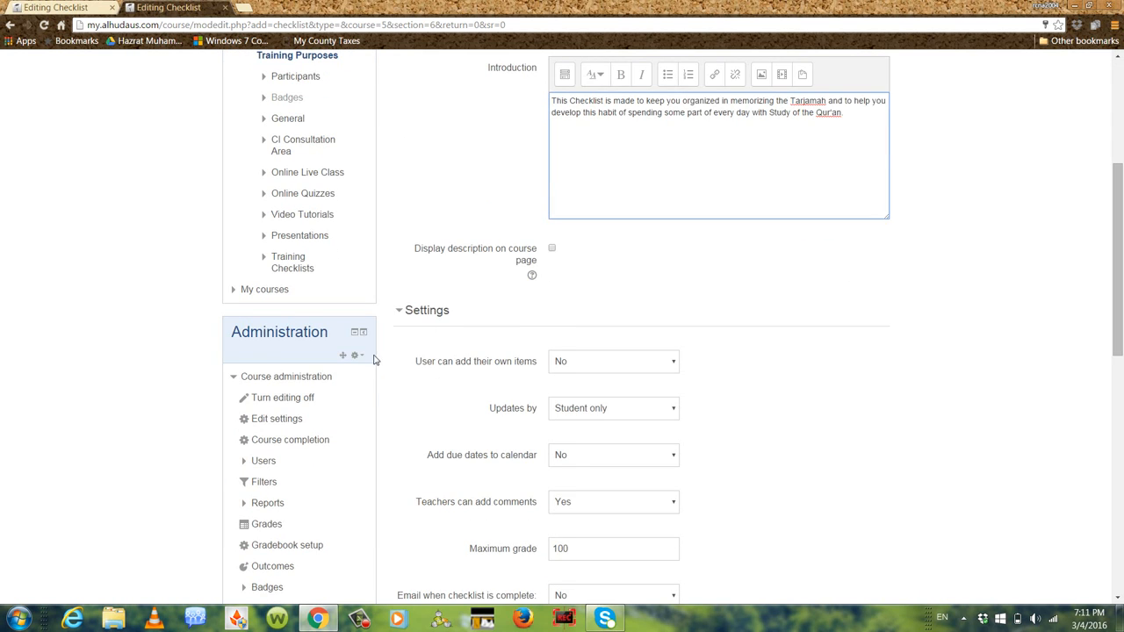
{"action": "scroll", "coordinate": [810, 339], "scroll_direction": "down", "scroll_amount": 2}
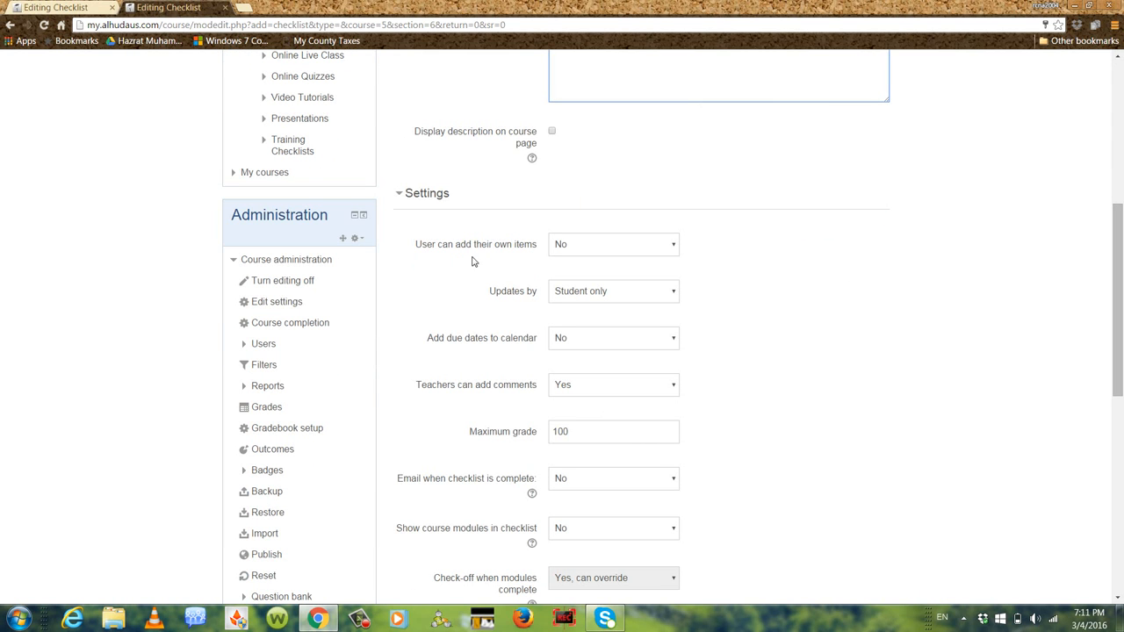
{"action": "scroll", "coordinate": [712, 270], "scroll_direction": "down", "scroll_amount": 2}
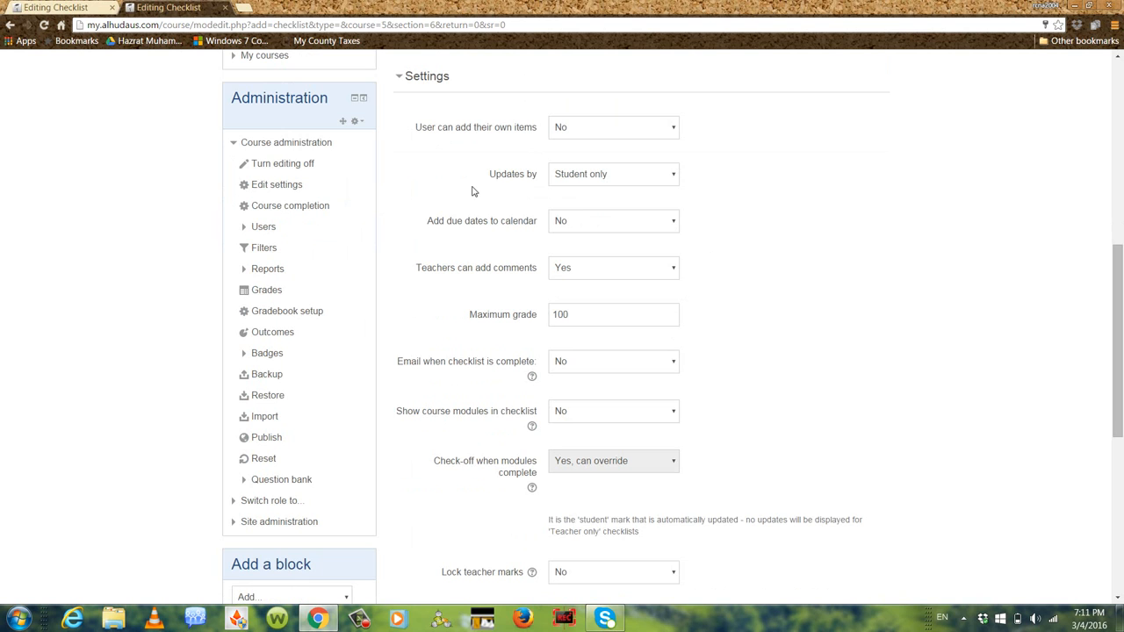
{"action": "left_click", "coordinate": [674, 177]}
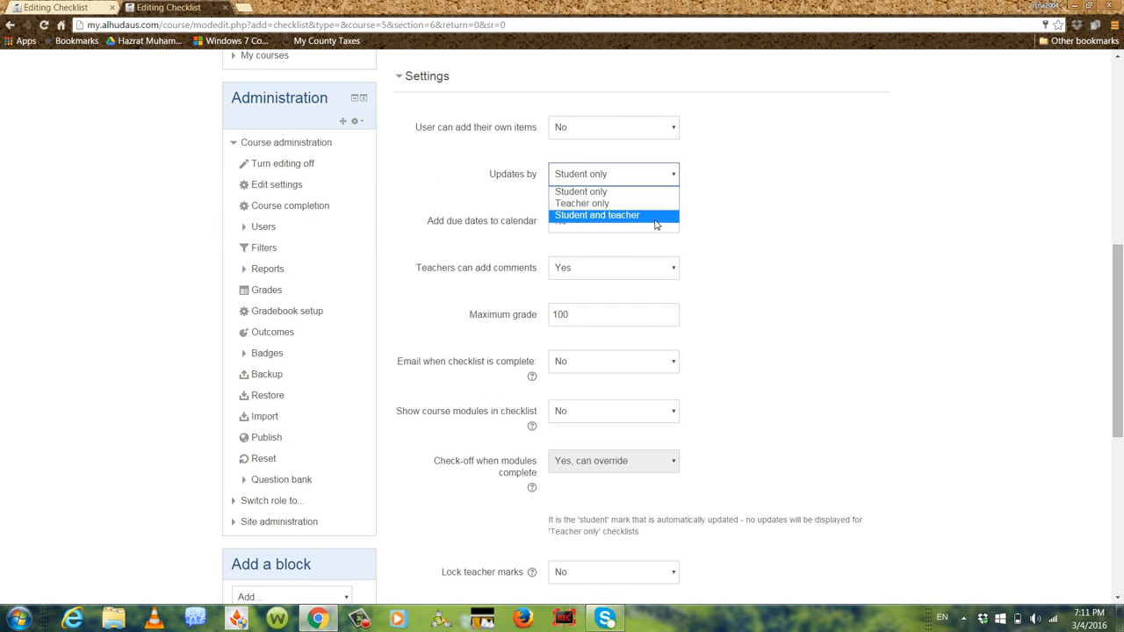
{"action": "left_click", "coordinate": [654, 219]}
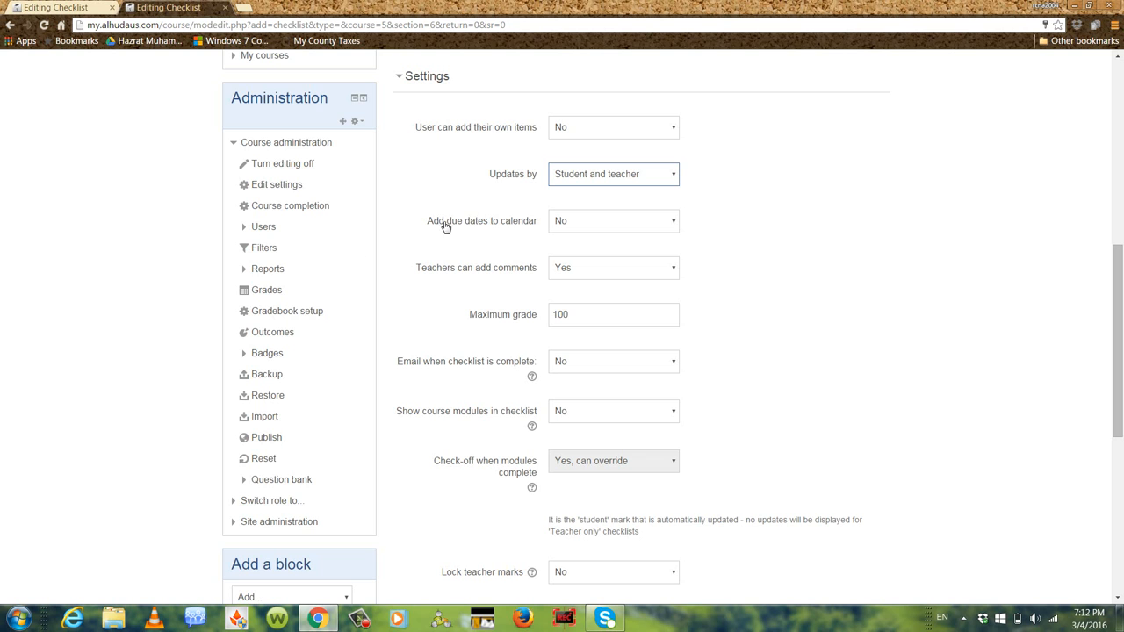
{"action": "scroll", "coordinate": [768, 256], "scroll_direction": "down", "scroll_amount": 1}
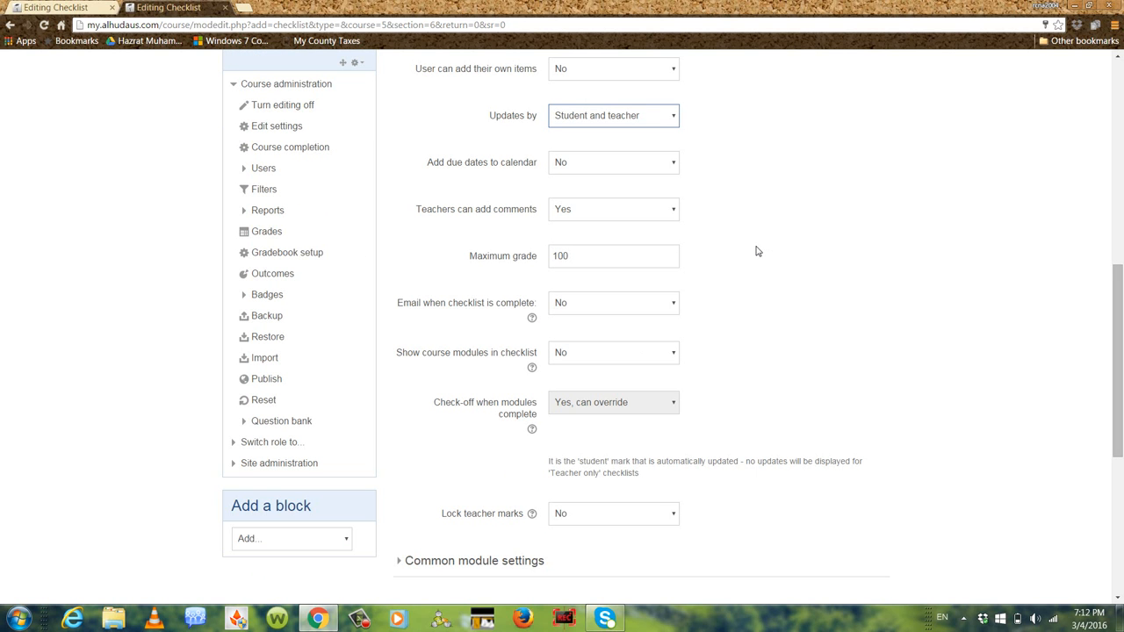
{"action": "left_click", "coordinate": [669, 169]}
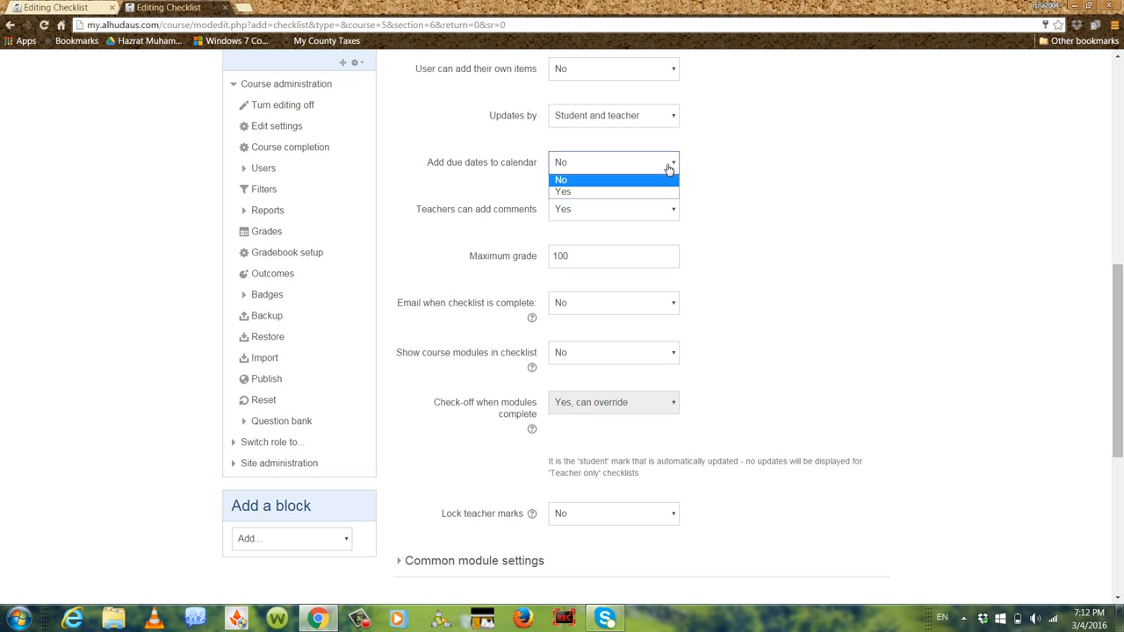
{"action": "left_click", "coordinate": [654, 200]}
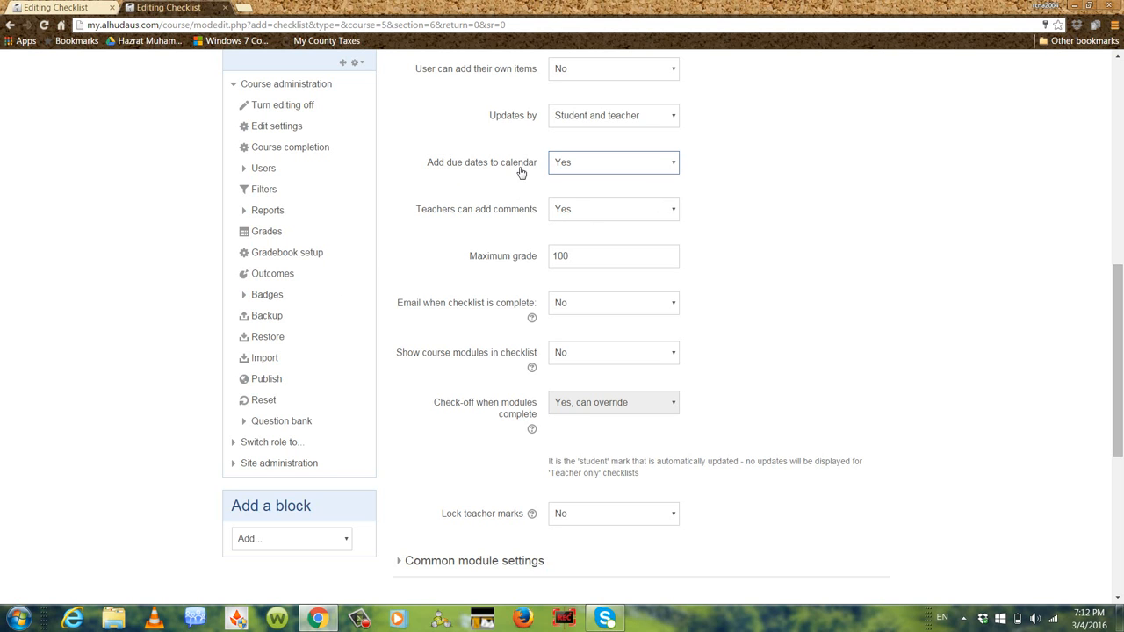
Set the checklist's group mode to No groups in the common module settings
{"action": "scroll", "coordinate": [793, 221], "scroll_direction": "down", "scroll_amount": 1}
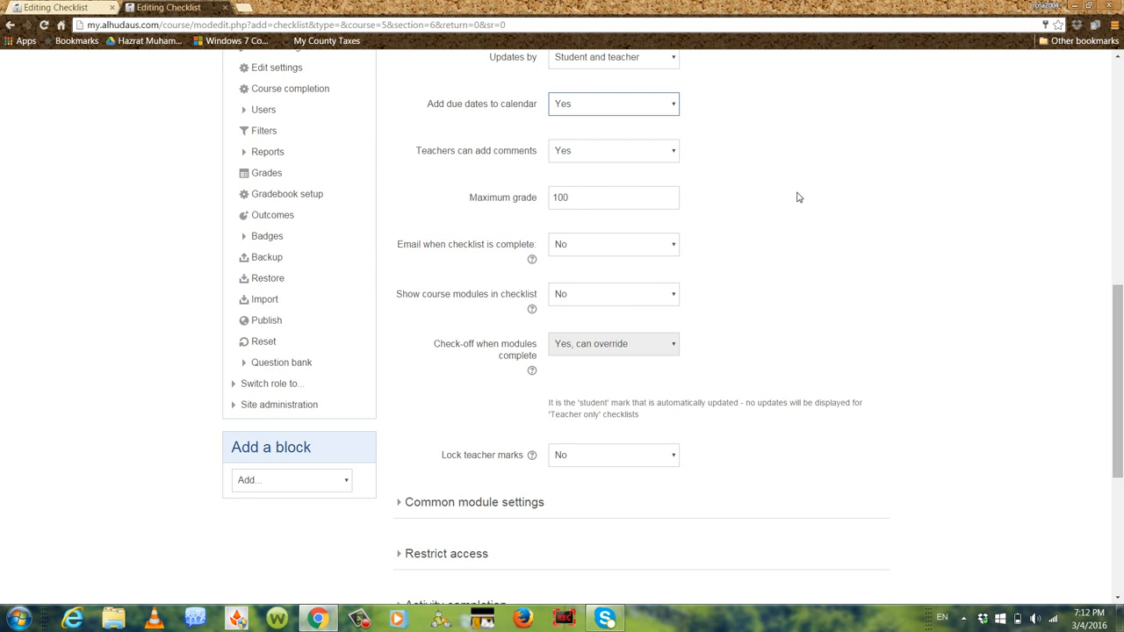
{"action": "scroll", "coordinate": [796, 195], "scroll_direction": "down", "scroll_amount": 1}
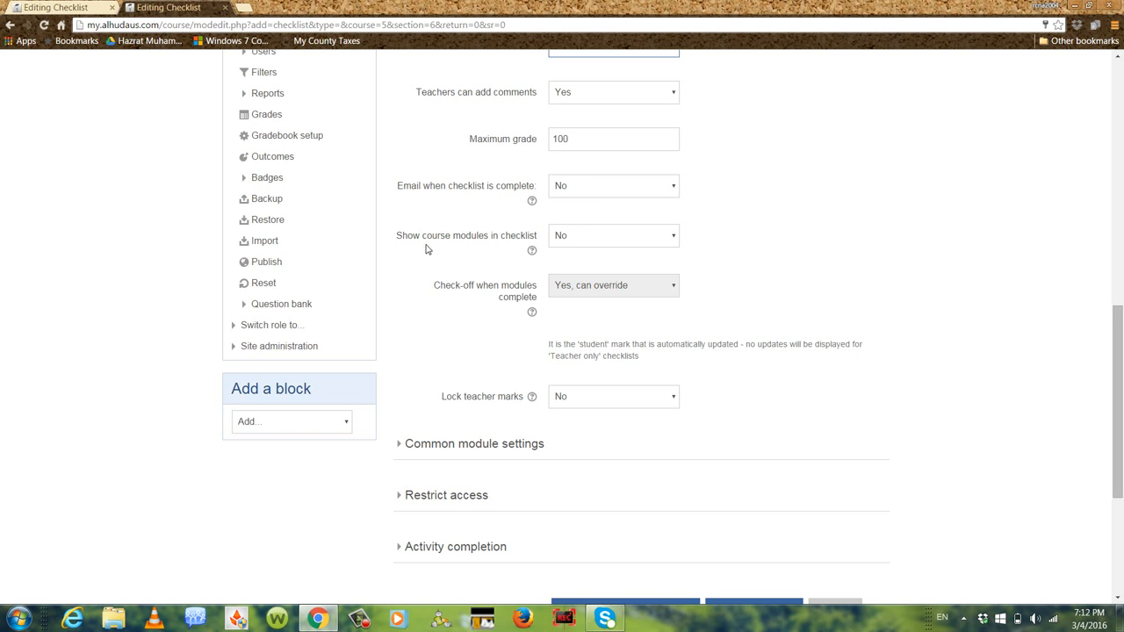
{"action": "scroll", "coordinate": [774, 253], "scroll_direction": "down", "scroll_amount": 2}
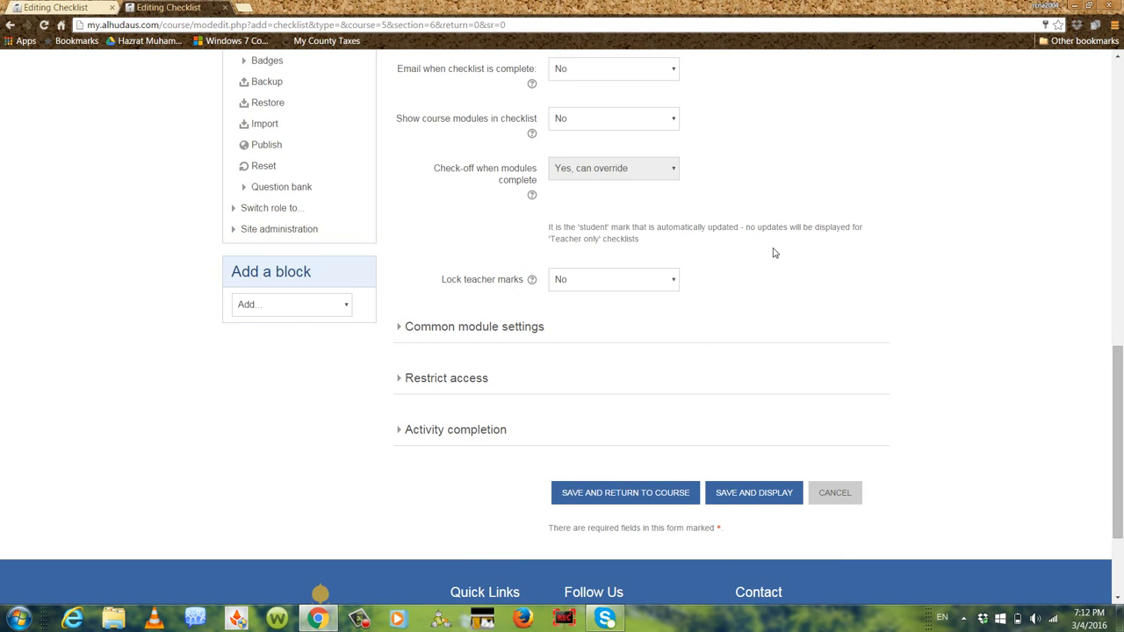
{"action": "scroll", "coordinate": [978, 333], "scroll_direction": "down", "scroll_amount": 2}
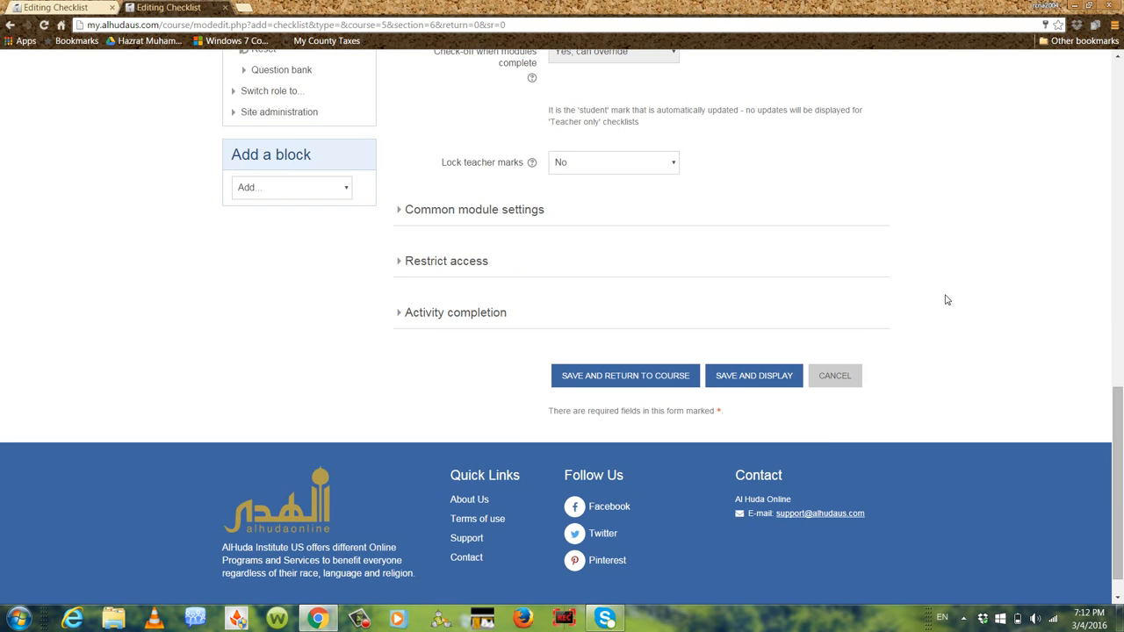
{"action": "left_click", "coordinate": [400, 212]}
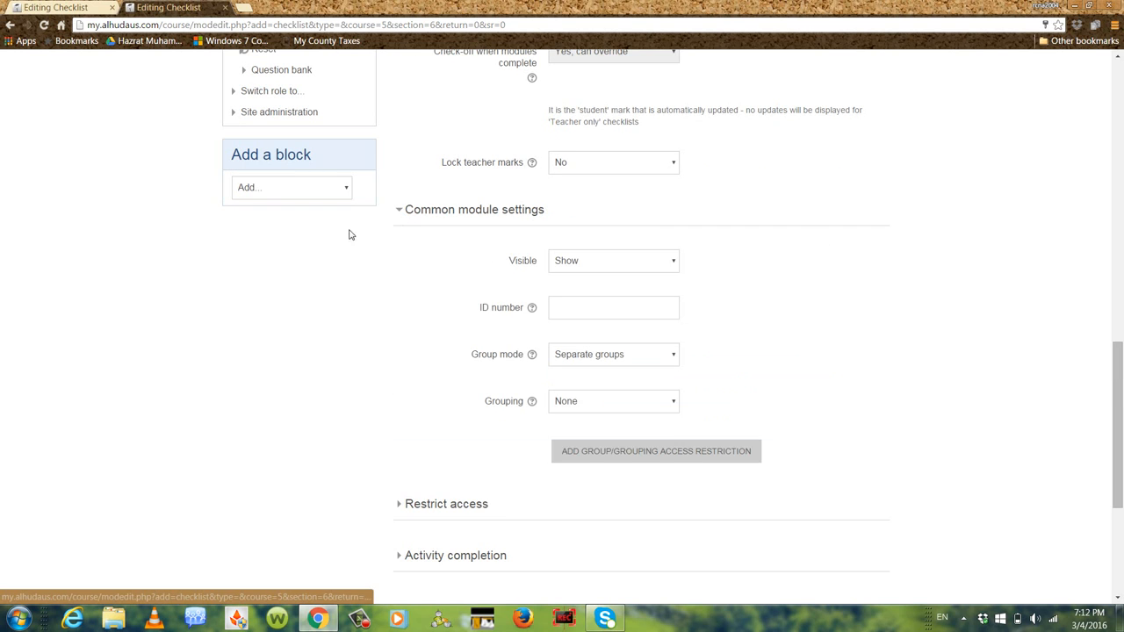
{"action": "scroll", "coordinate": [842, 281], "scroll_direction": "down", "scroll_amount": 1}
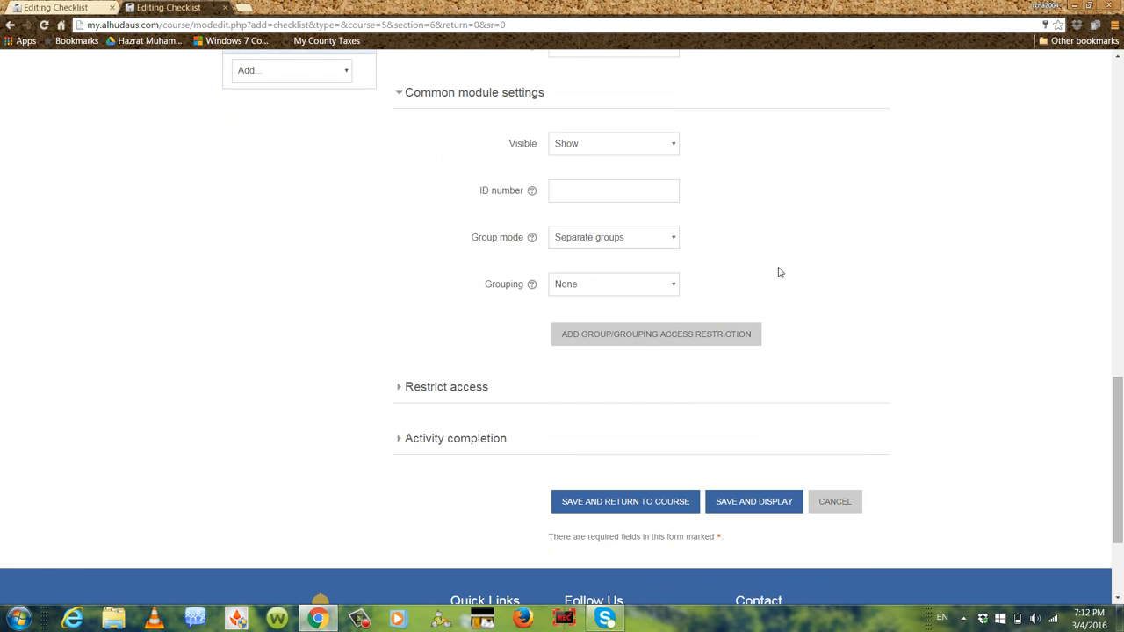
{"action": "left_click", "coordinate": [666, 242]}
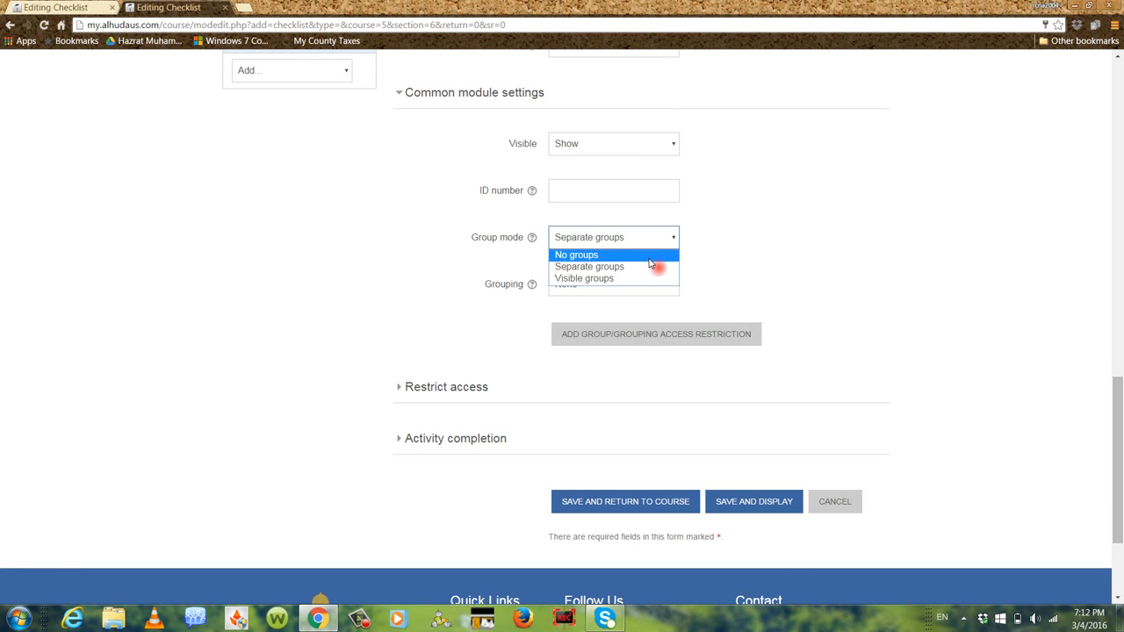
{"action": "left_click", "coordinate": [650, 256]}
{"action": "scroll", "coordinate": [391, 308], "scroll_direction": "down", "scroll_amount": 1}
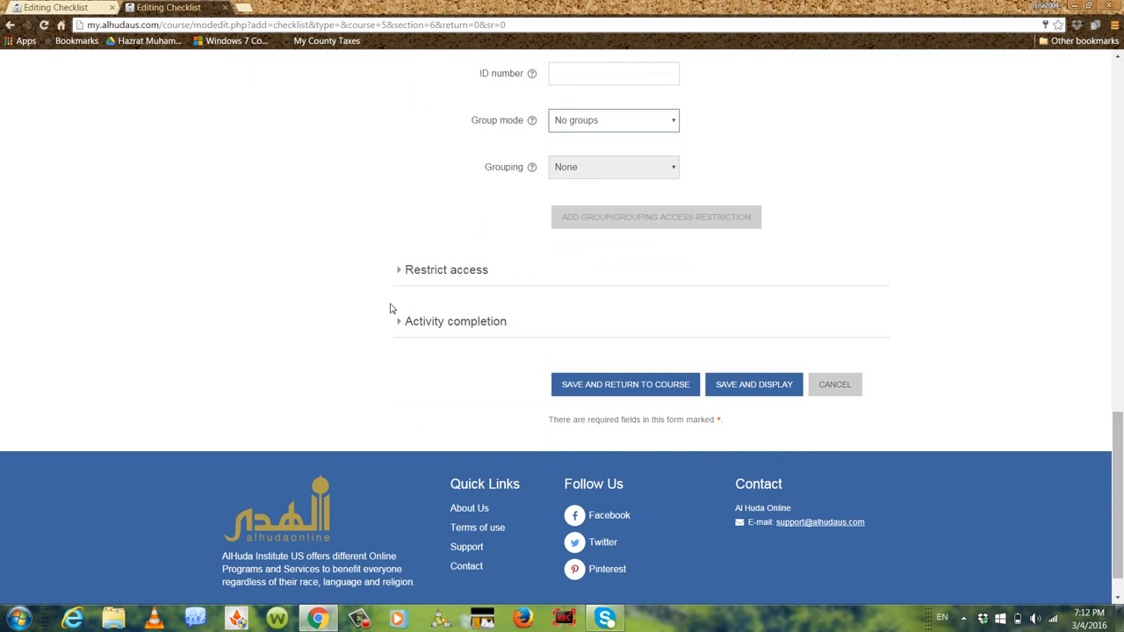
Add a date access restriction allowing students to open the checklist from 5 March 2016
{"action": "left_click", "coordinate": [401, 272]}
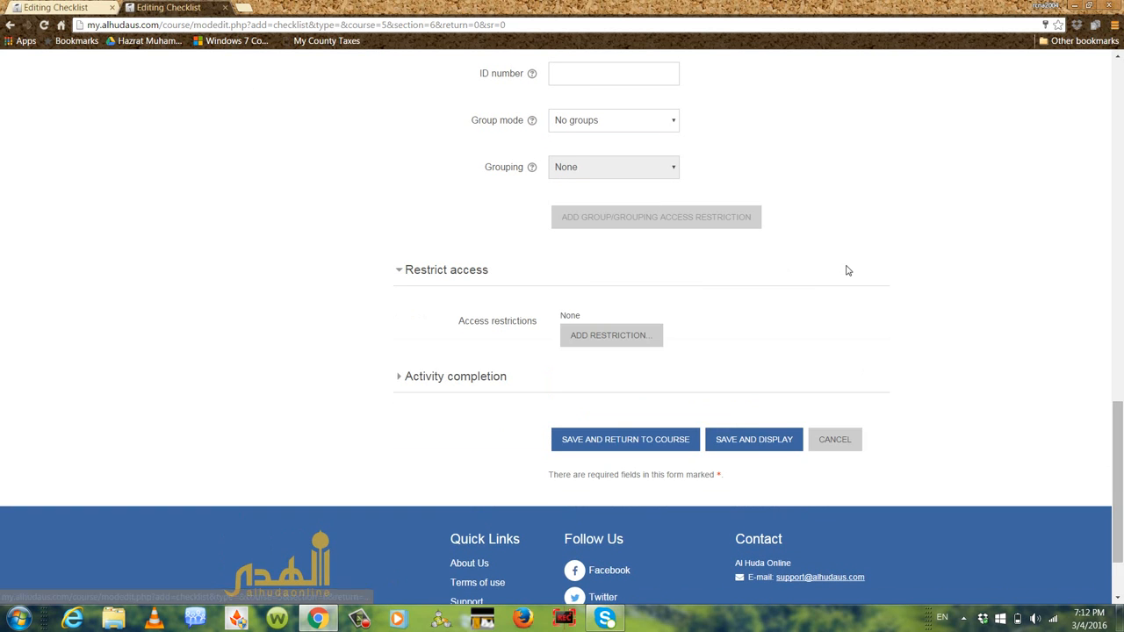
{"action": "scroll", "coordinate": [848, 268], "scroll_direction": "down", "scroll_amount": 1}
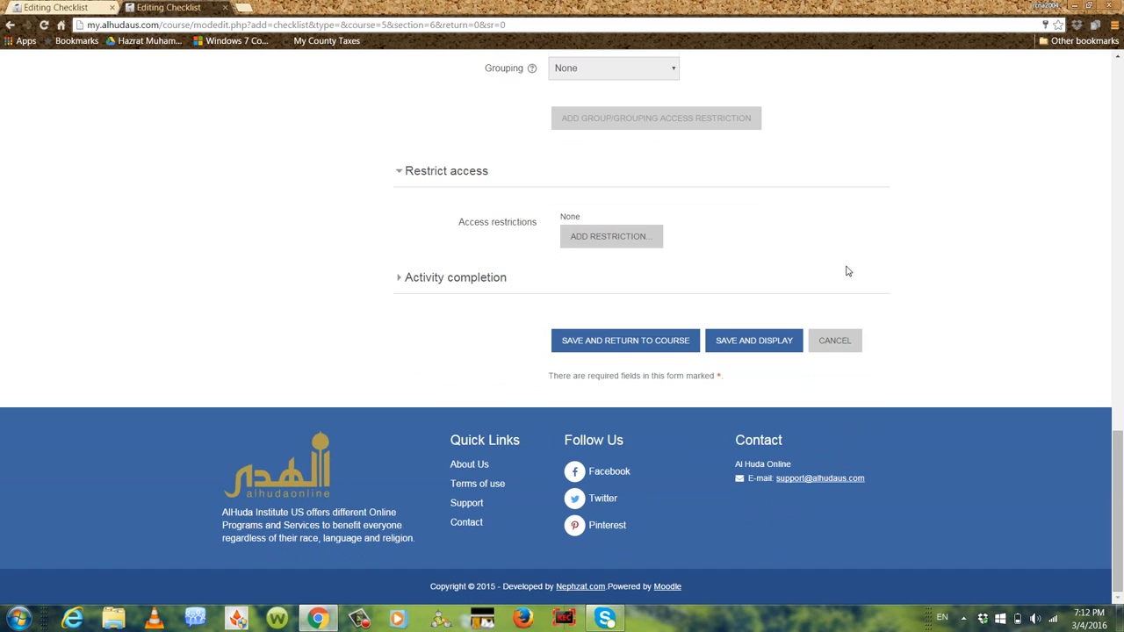
{"action": "left_click", "coordinate": [627, 241]}
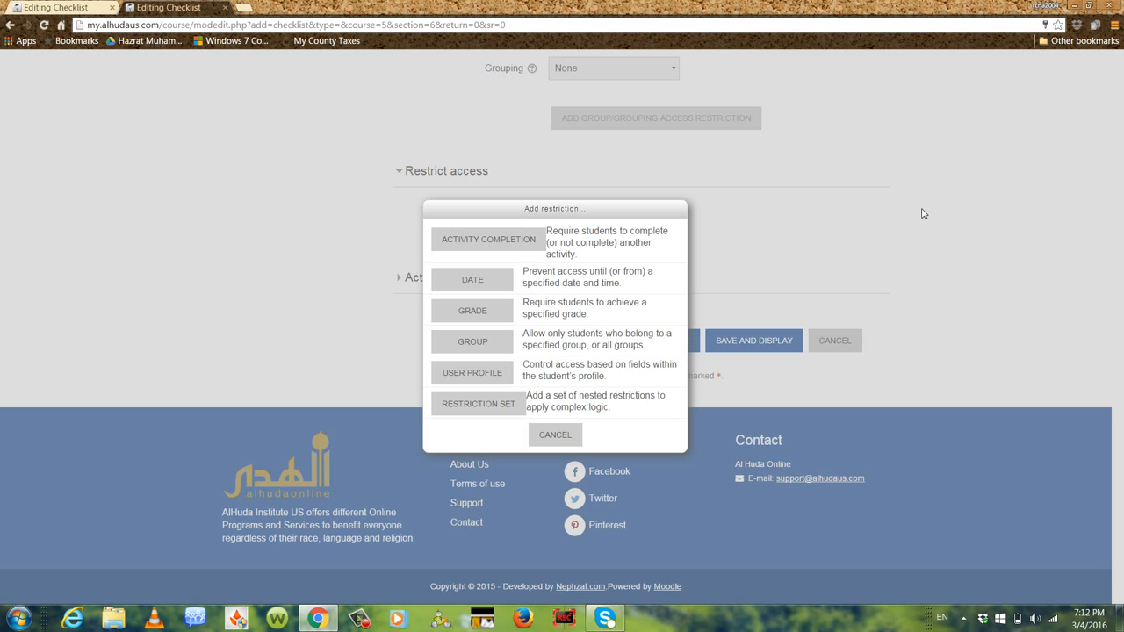
{"action": "left_click", "coordinate": [462, 280]}
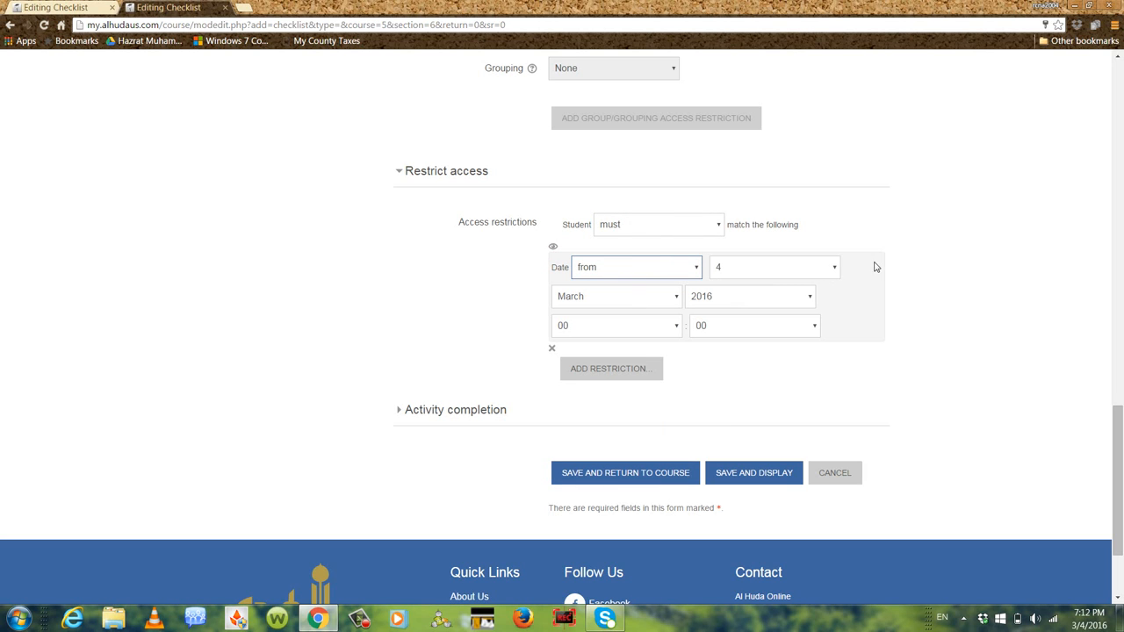
{"action": "left_click", "coordinate": [833, 269]}
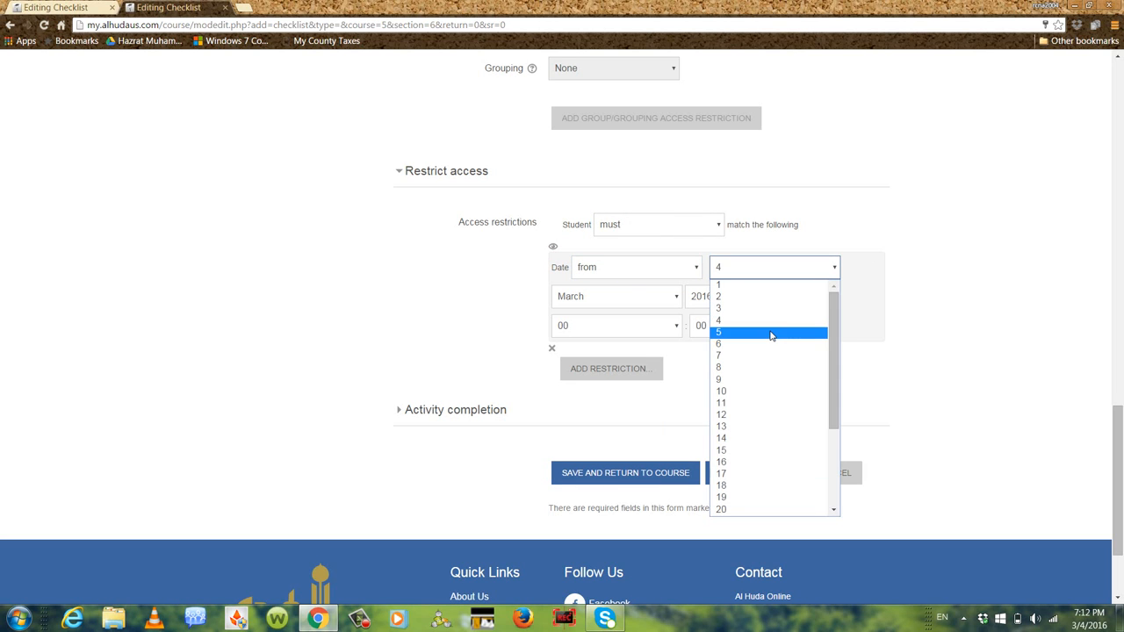
{"action": "left_click", "coordinate": [774, 335]}
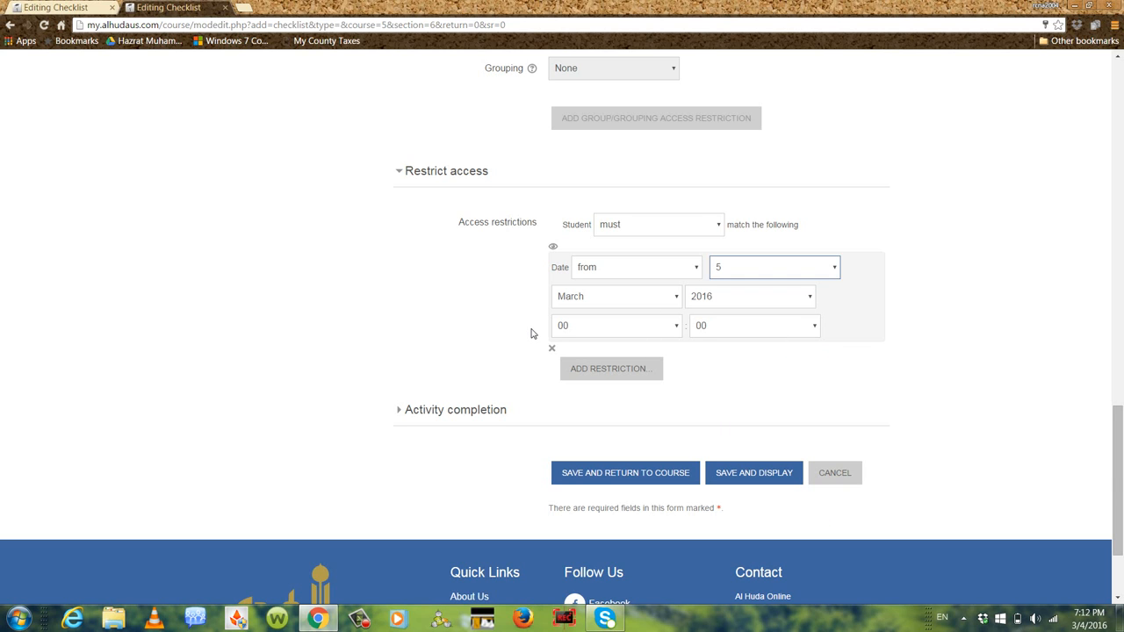
{"action": "scroll", "coordinate": [533, 333], "scroll_direction": "down", "scroll_amount": 2}
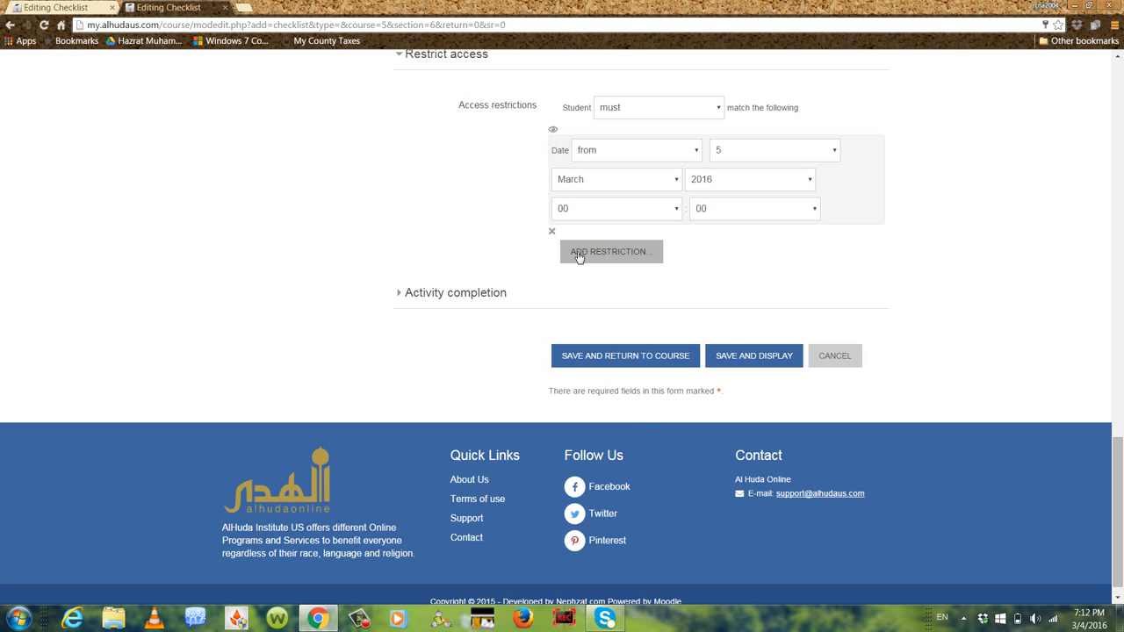
Add a second date access restriction from 10 March 2016, then save and display the checklist
{"action": "left_click", "coordinate": [579, 255]}
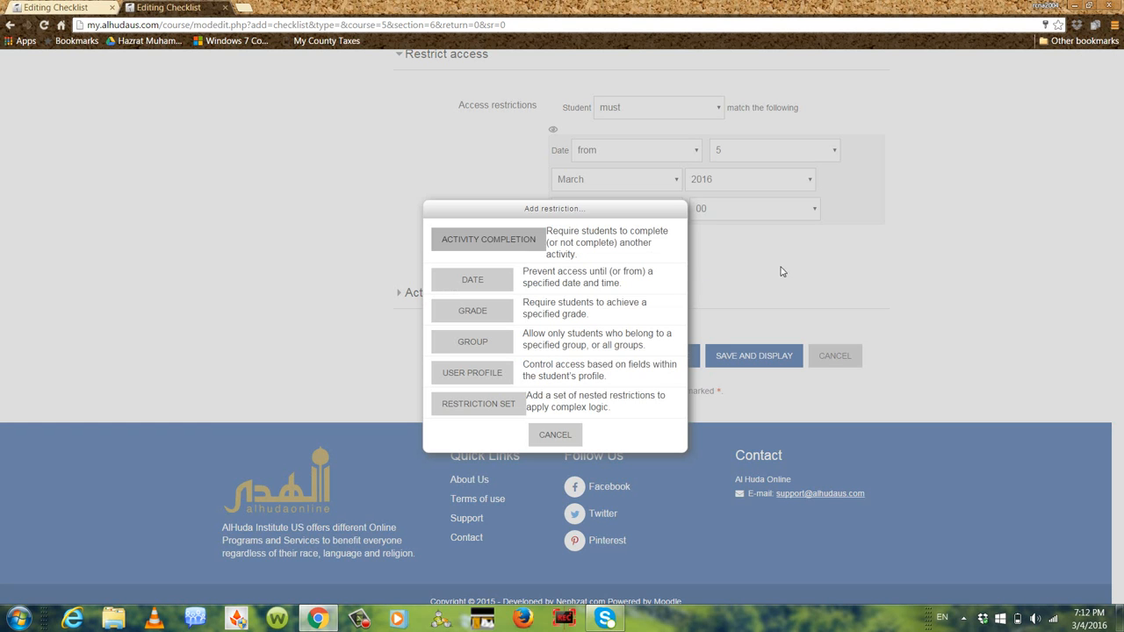
{"action": "left_click", "coordinate": [470, 279]}
{"action": "left_click", "coordinate": [831, 299]}
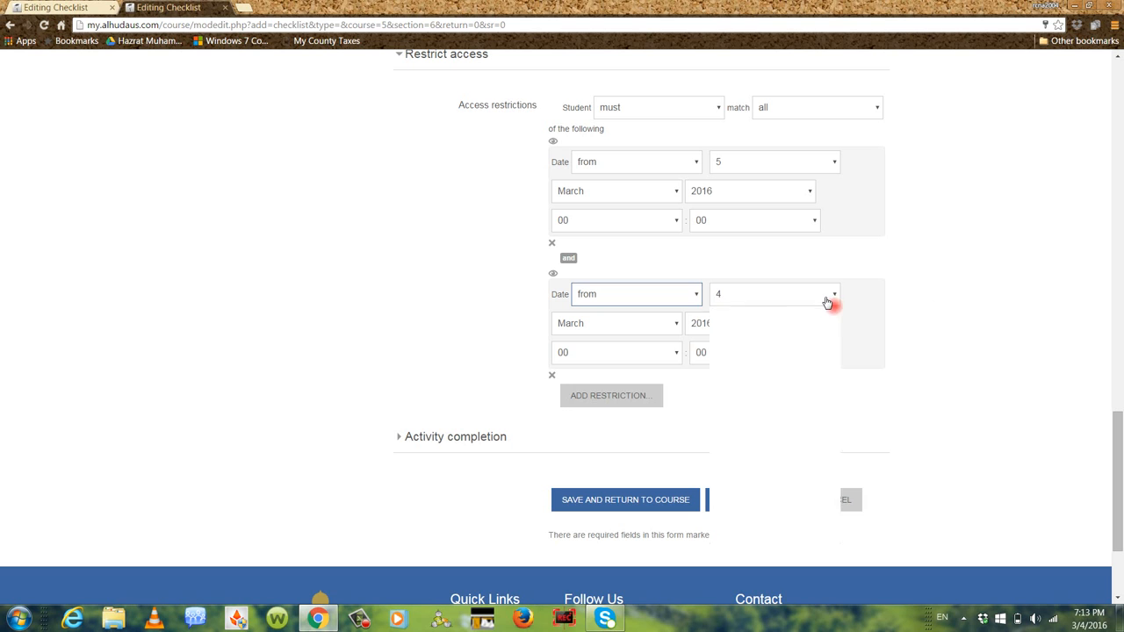
{"action": "left_click", "coordinate": [787, 419]}
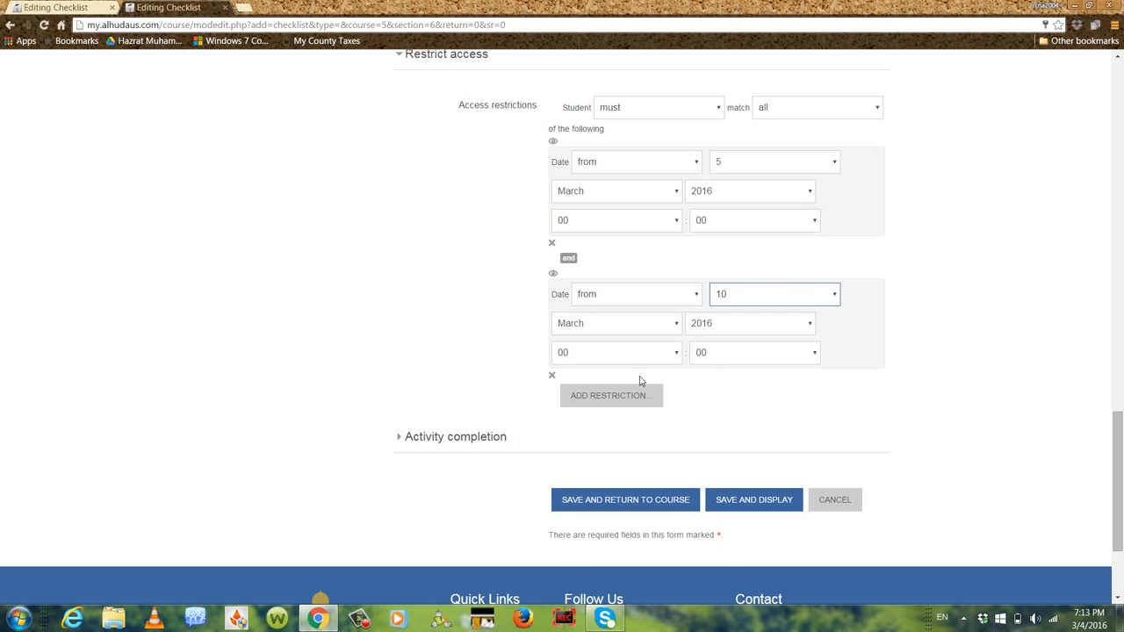
{"action": "scroll", "coordinate": [979, 383], "scroll_direction": "down", "scroll_amount": 3}
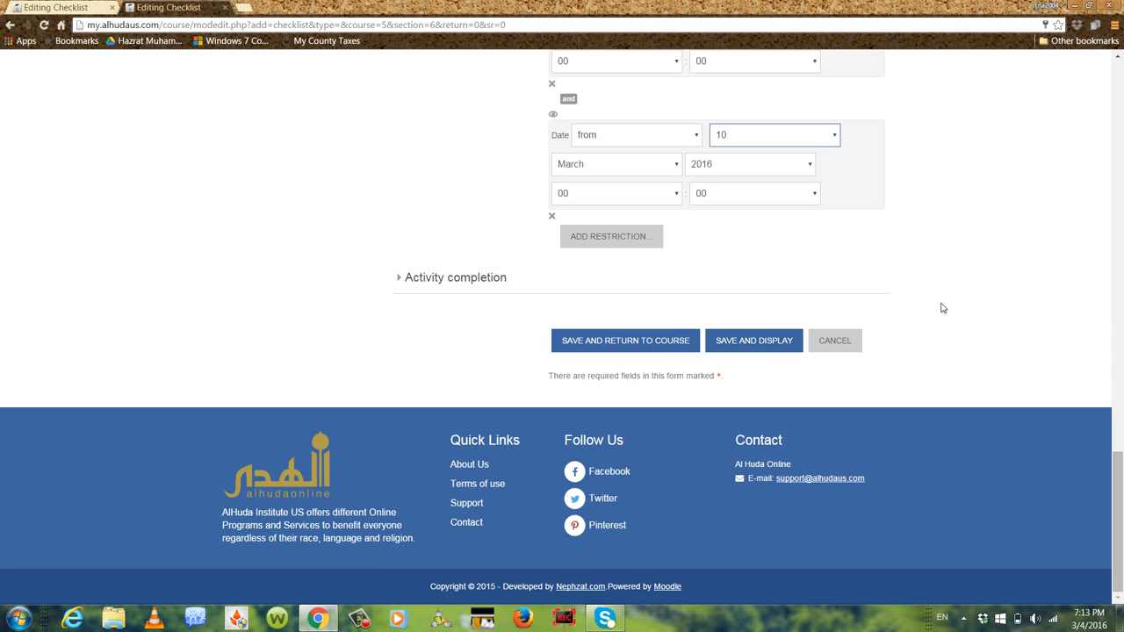
{"action": "left_click", "coordinate": [770, 346]}
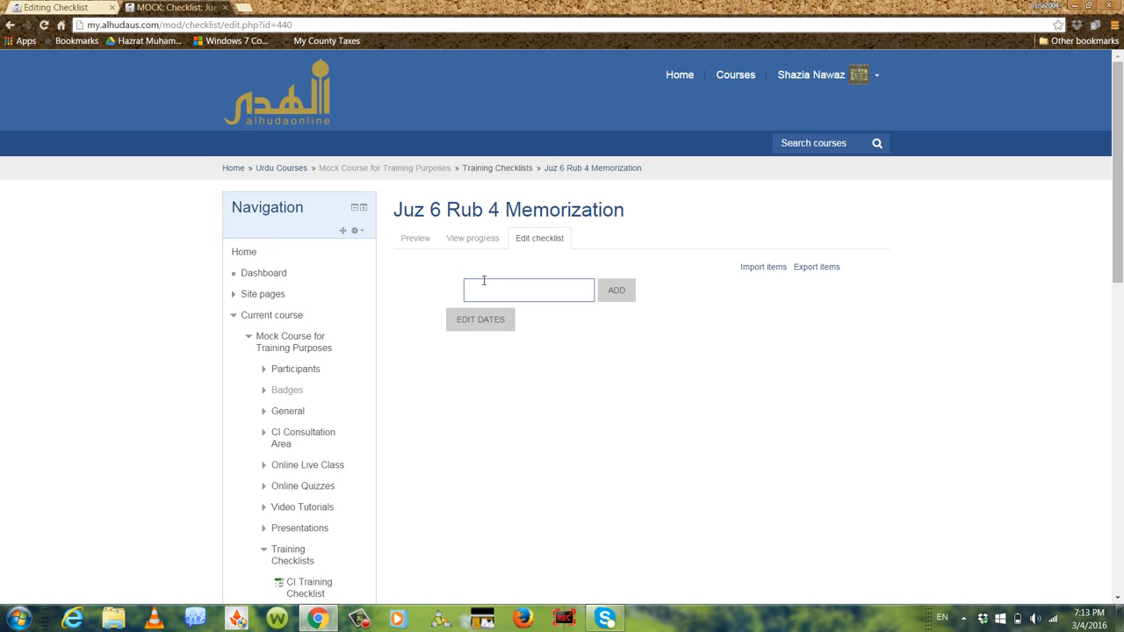
Add the checklist items "Memorized Al-Maida Verses 83-91" and "Memorized Page 1 First Column of Word Bank"
{"action": "type", "text": "Me"}
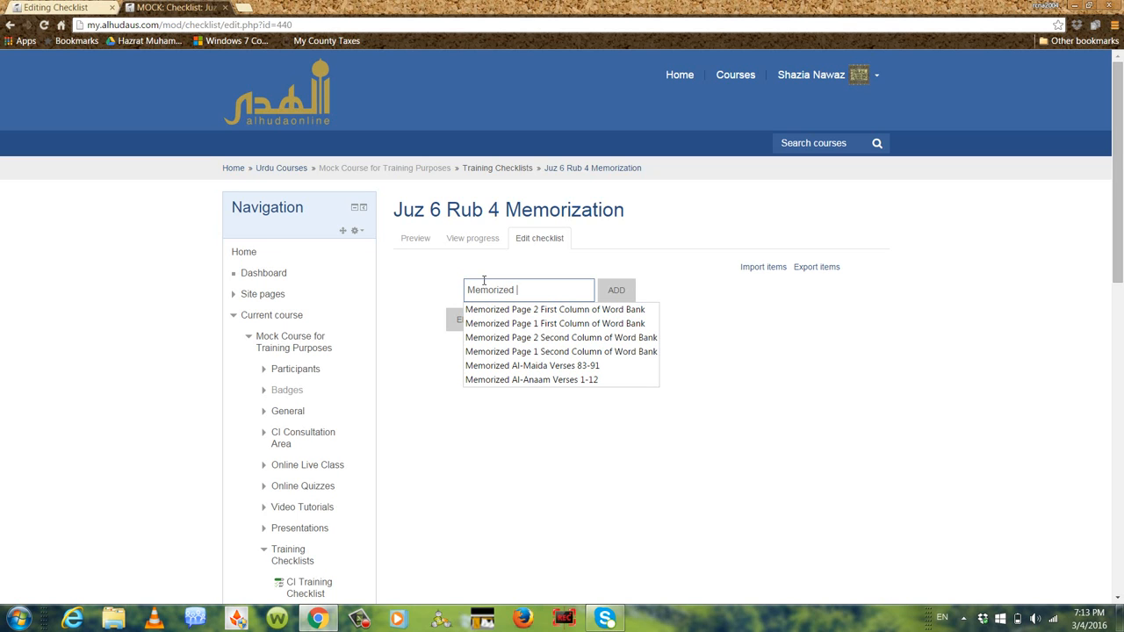
{"action": "type", "text": "morized"}
{"action": "left_click", "coordinate": [540, 366]}
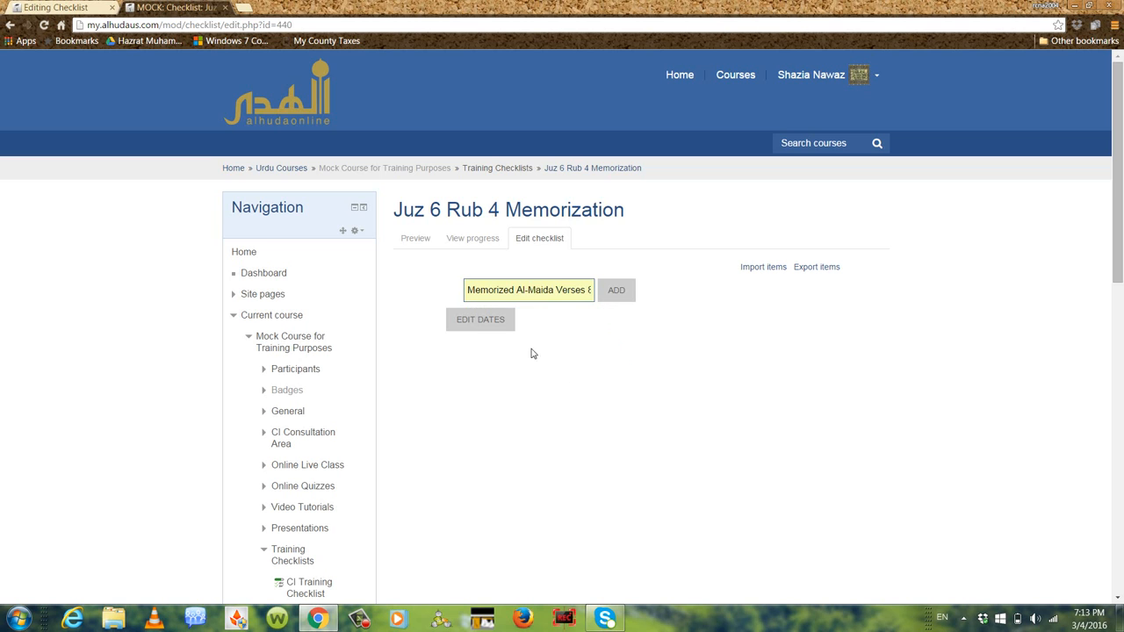
{"action": "left_click", "coordinate": [624, 296]}
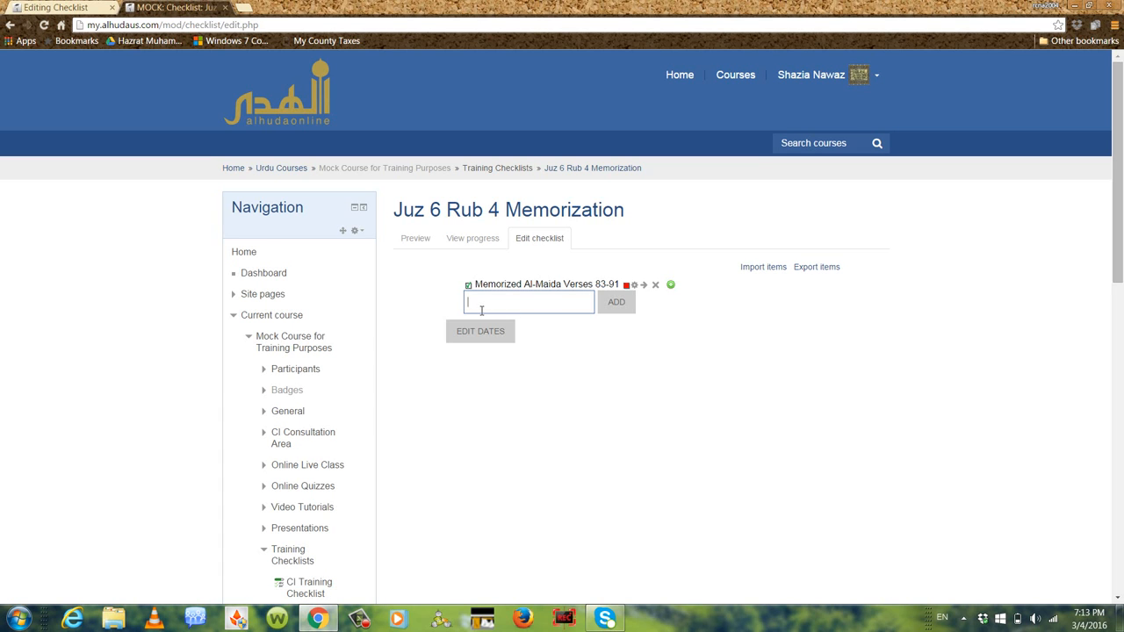
{"action": "type", "text": "Me"}
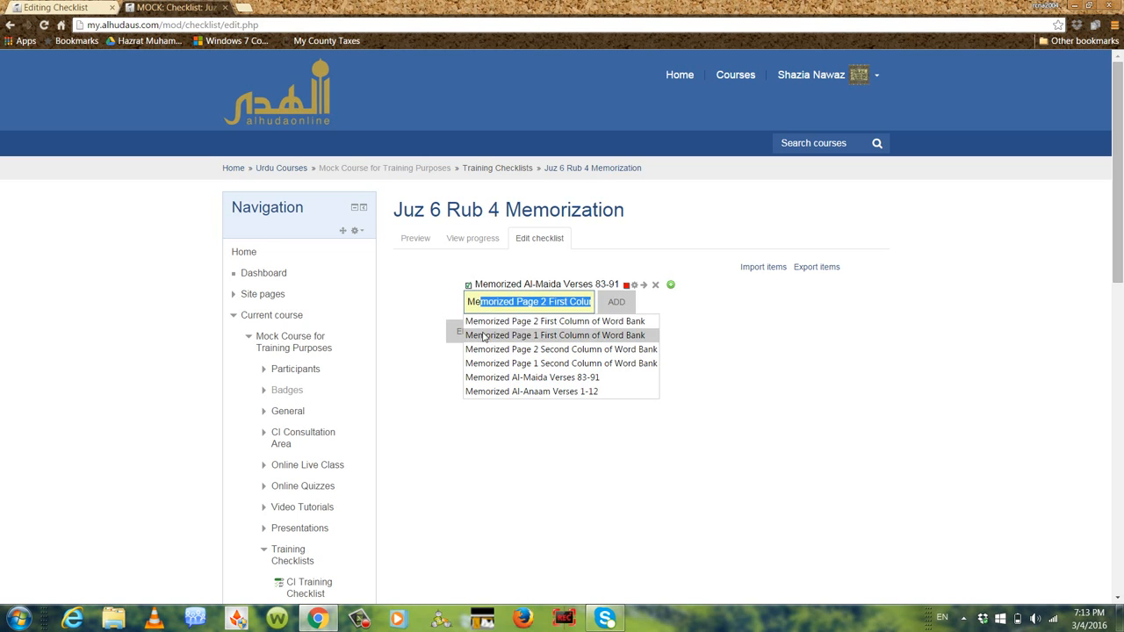
{"action": "left_click", "coordinate": [488, 335]}
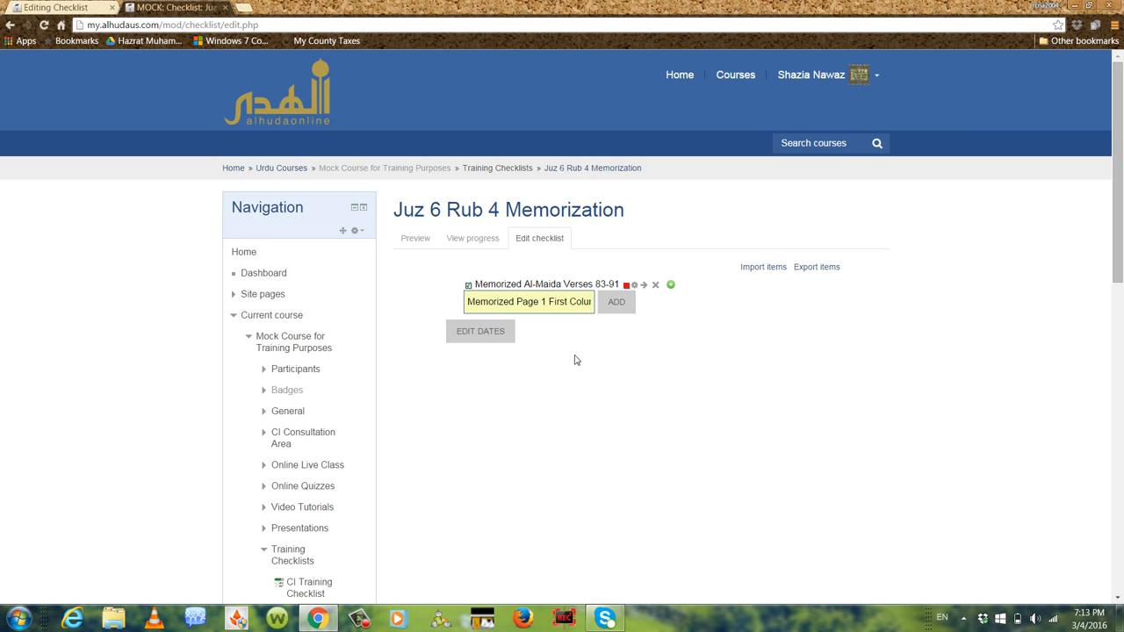
{"action": "left_click", "coordinate": [623, 301]}
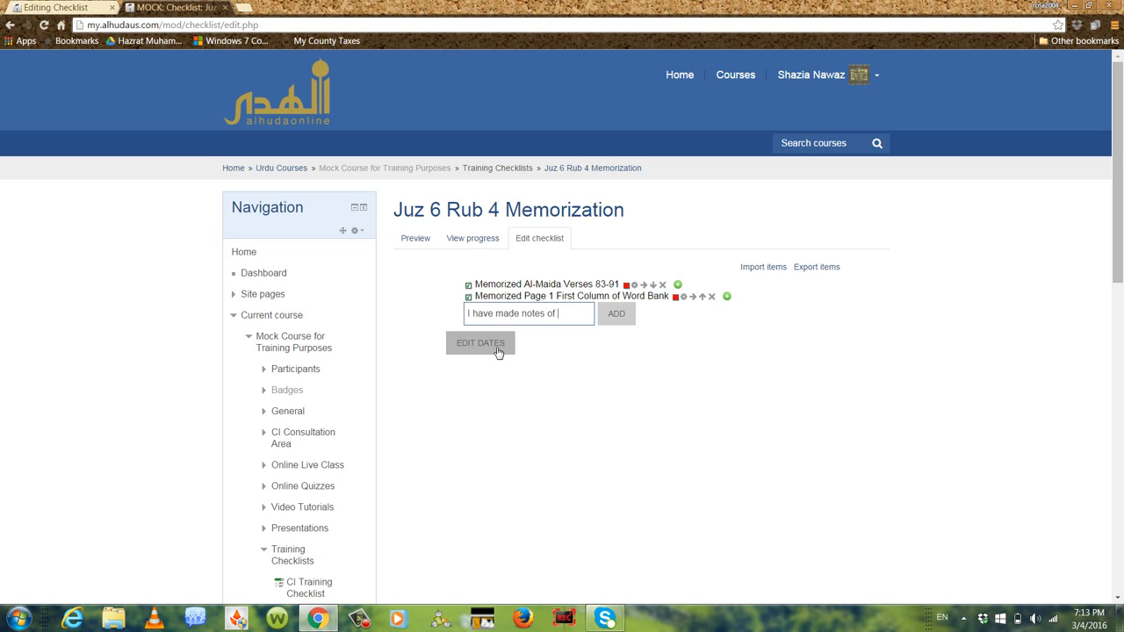
Add the checklist items "I have made notes of important points" and "I have shared one goal with my family"
{"action": "type", "text": "ant points"}
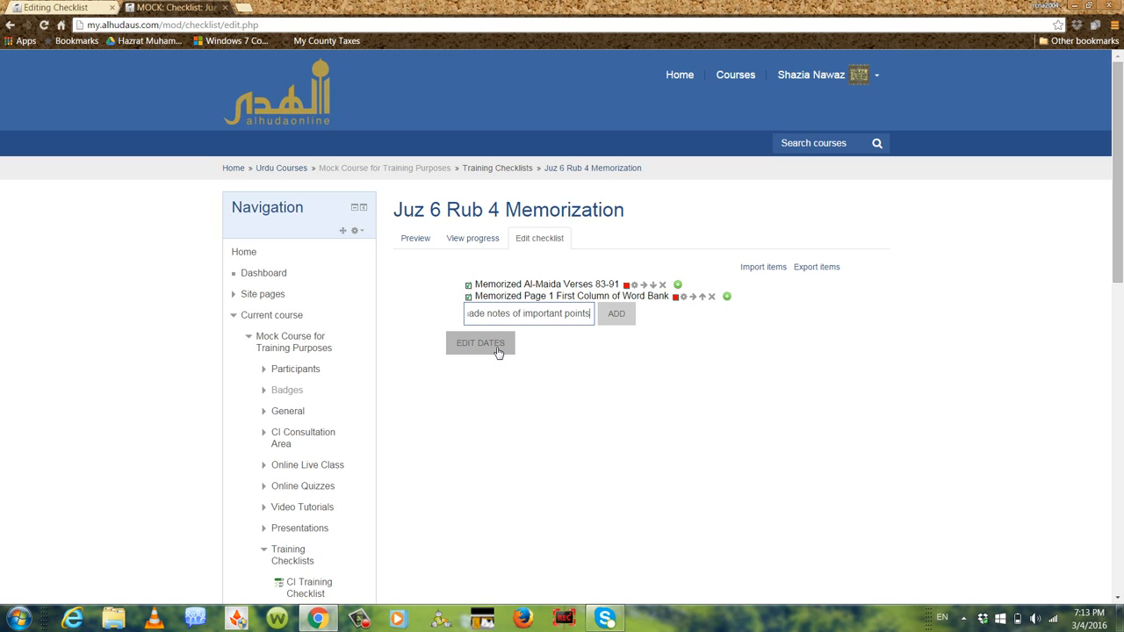
{"action": "left_click", "coordinate": [618, 314]}
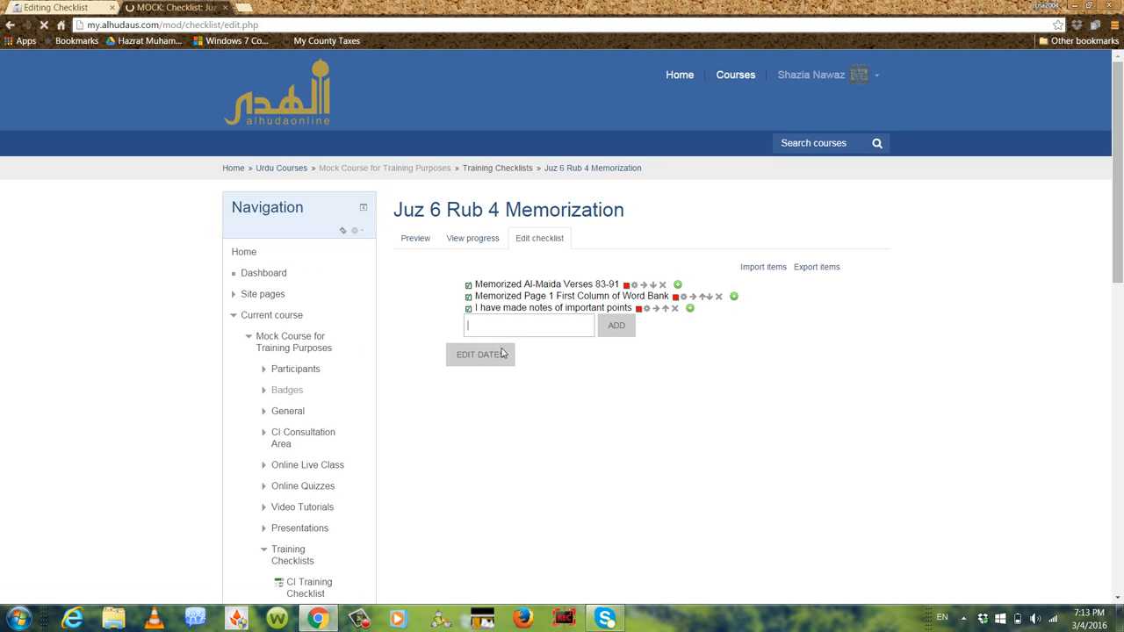
{"action": "left_click", "coordinate": [483, 327]}
{"action": "type", "text": "I have"}
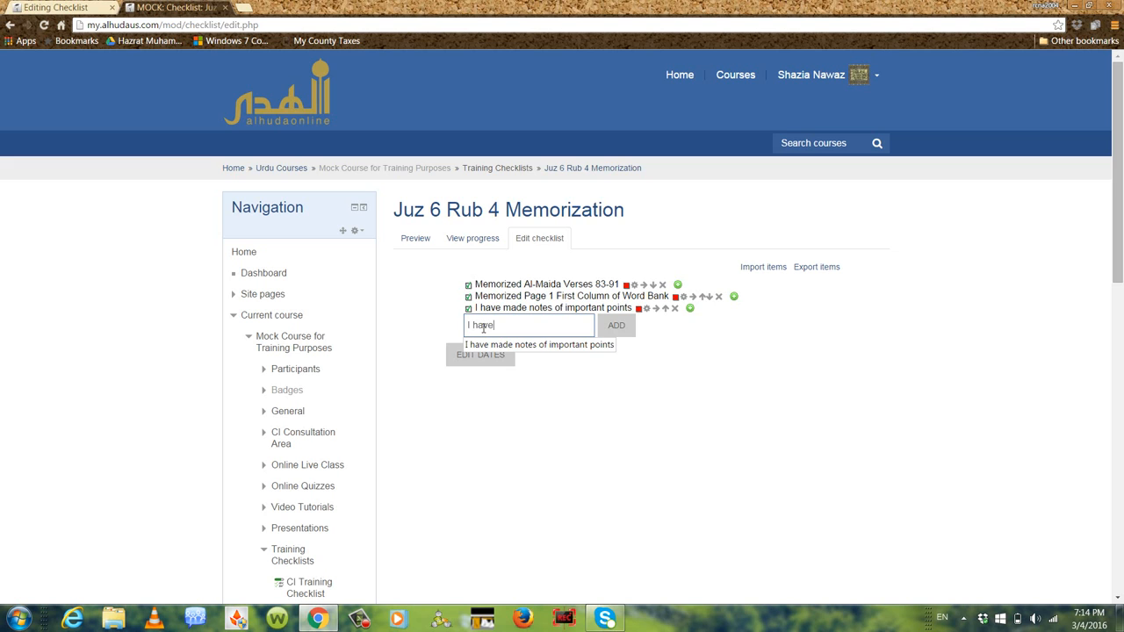
{"action": "type", "text": " shared one goa"}
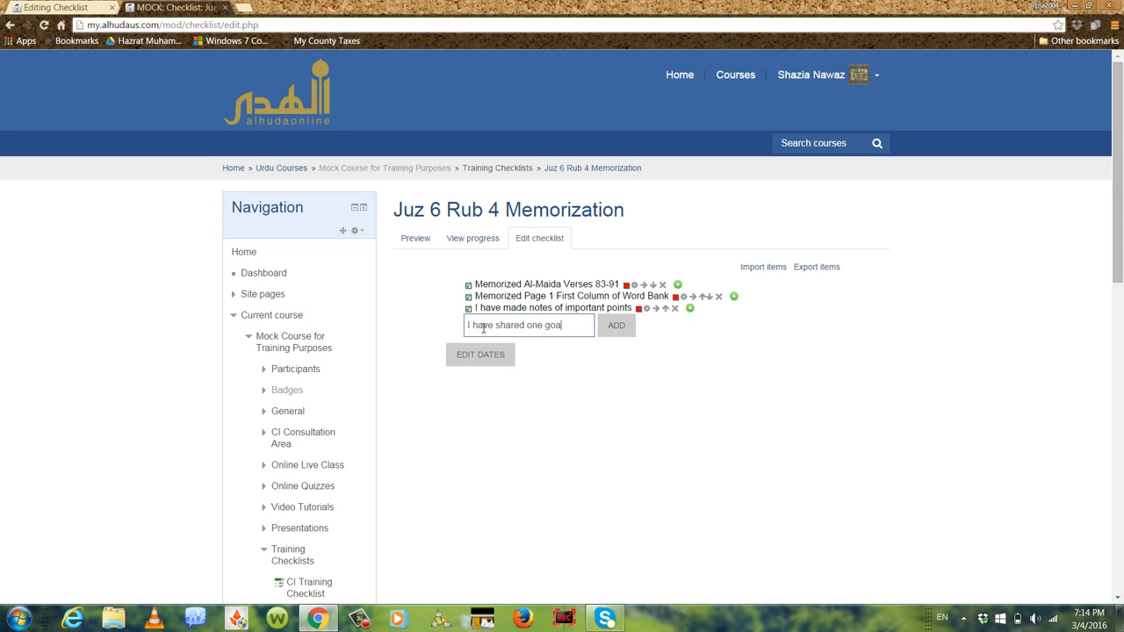
{"action": "type", "text": "l with my family"}
{"action": "left_click", "coordinate": [620, 333]}
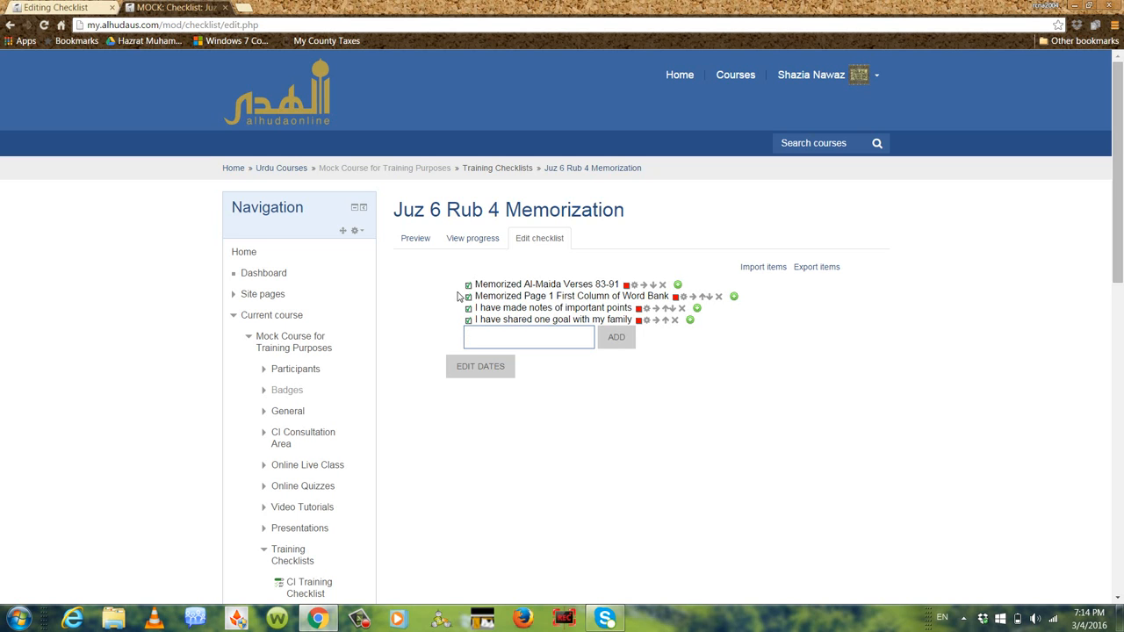
Try editing the text of the "Memorized Al-Maida Verses 83-91" item and update it
{"action": "left_click", "coordinate": [636, 288]}
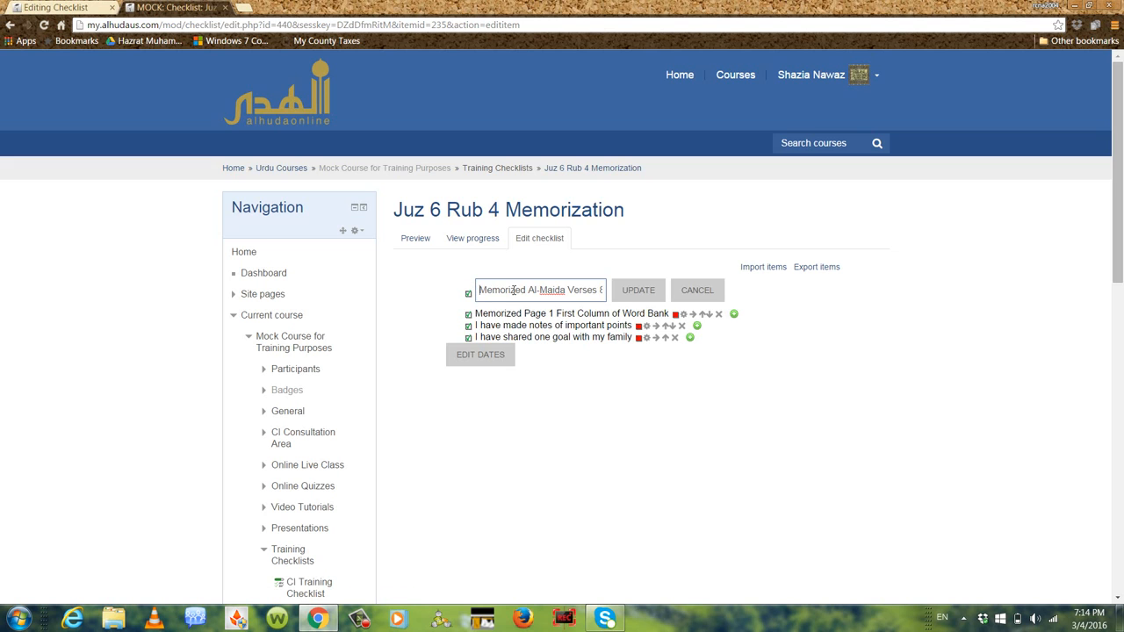
{"action": "left_click", "coordinate": [566, 291]}
{"action": "type", "text": "h"}
{"action": "left_click", "coordinate": [641, 300]}
{"action": "left_click", "coordinate": [633, 296]}
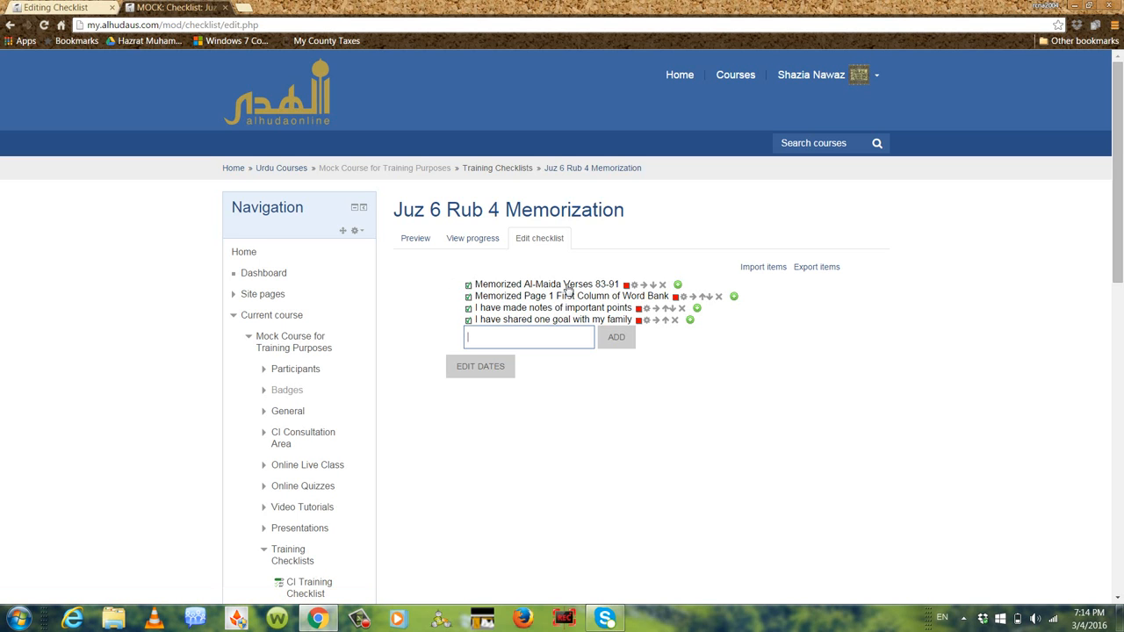
Change the text colour of the "Memorized Al-Maida Verses 83-91" item to purple
{"action": "left_click", "coordinate": [627, 286]}
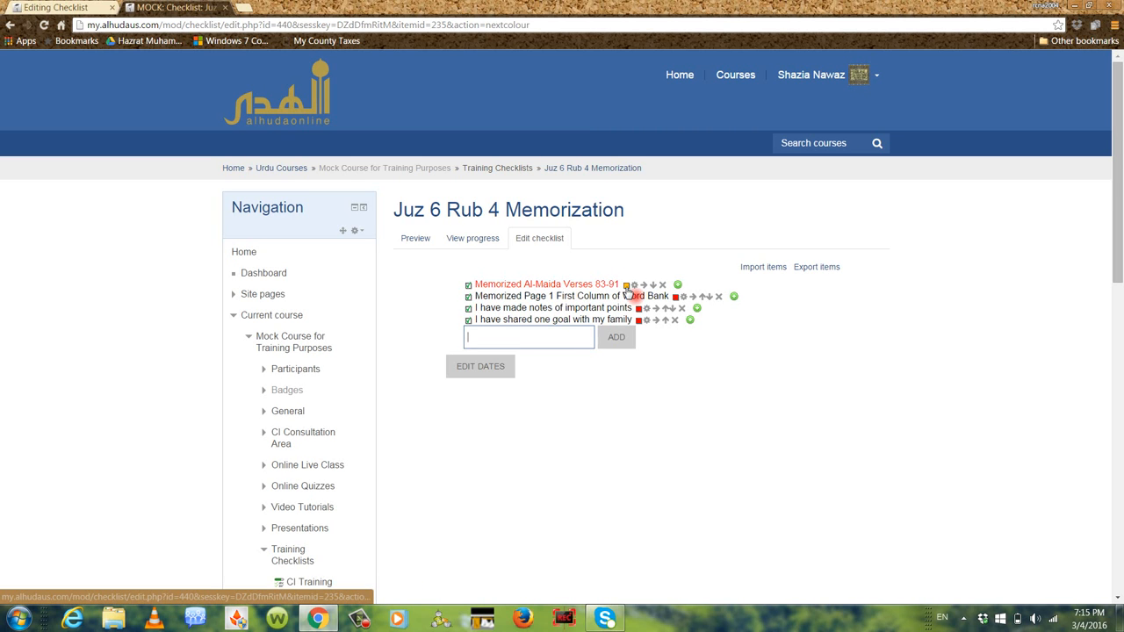
{"action": "left_click", "coordinate": [627, 286]}
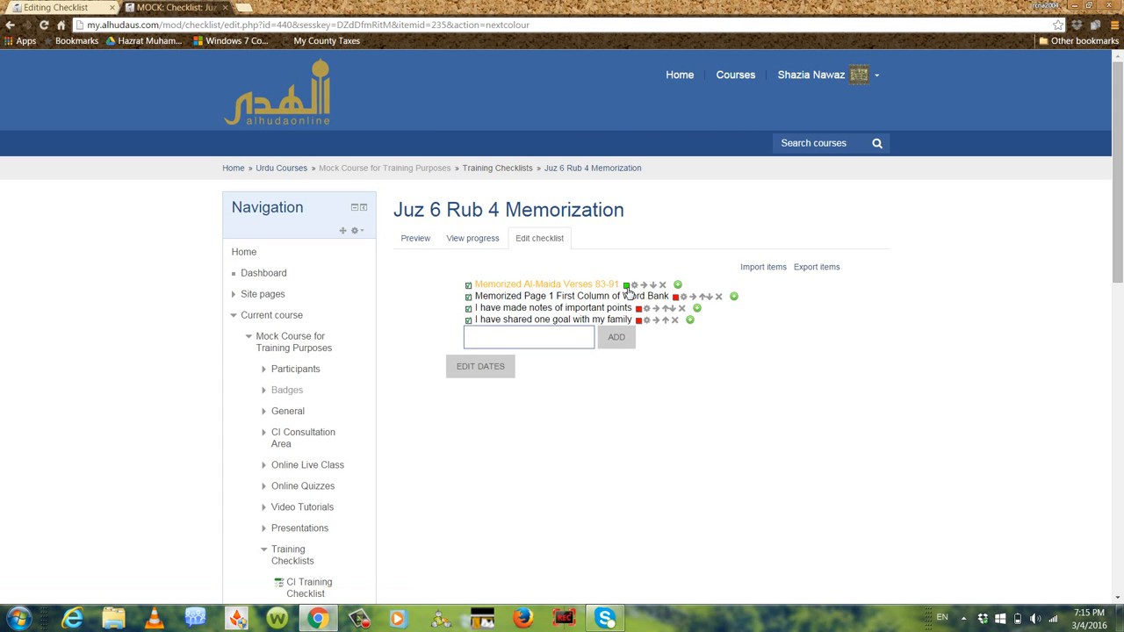
{"action": "left_click", "coordinate": [627, 288]}
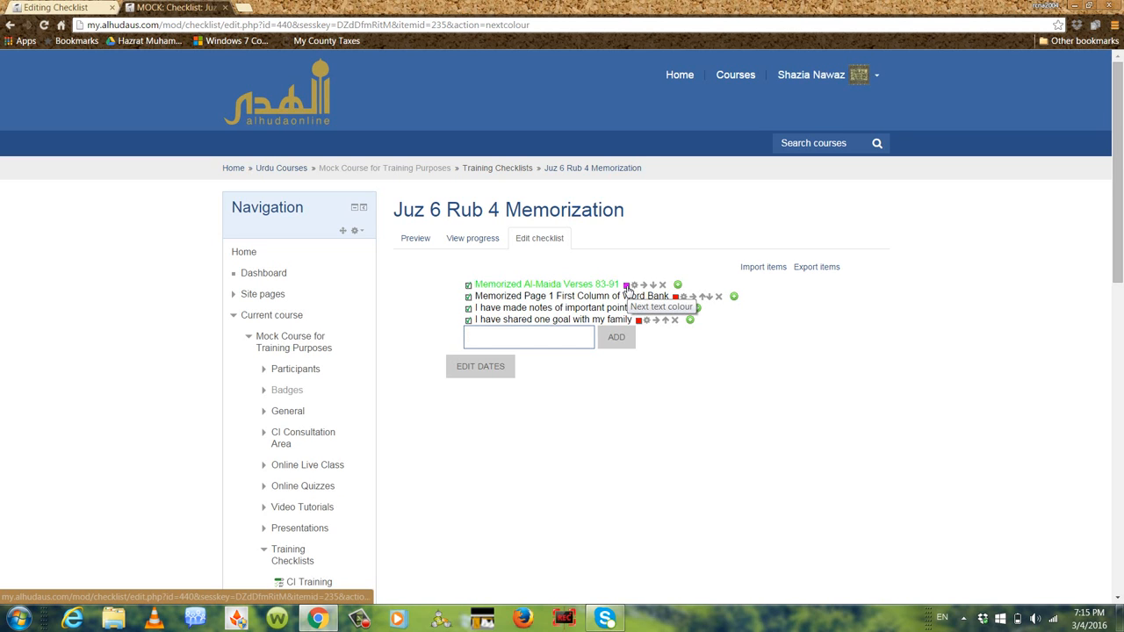
{"action": "left_click", "coordinate": [627, 288]}
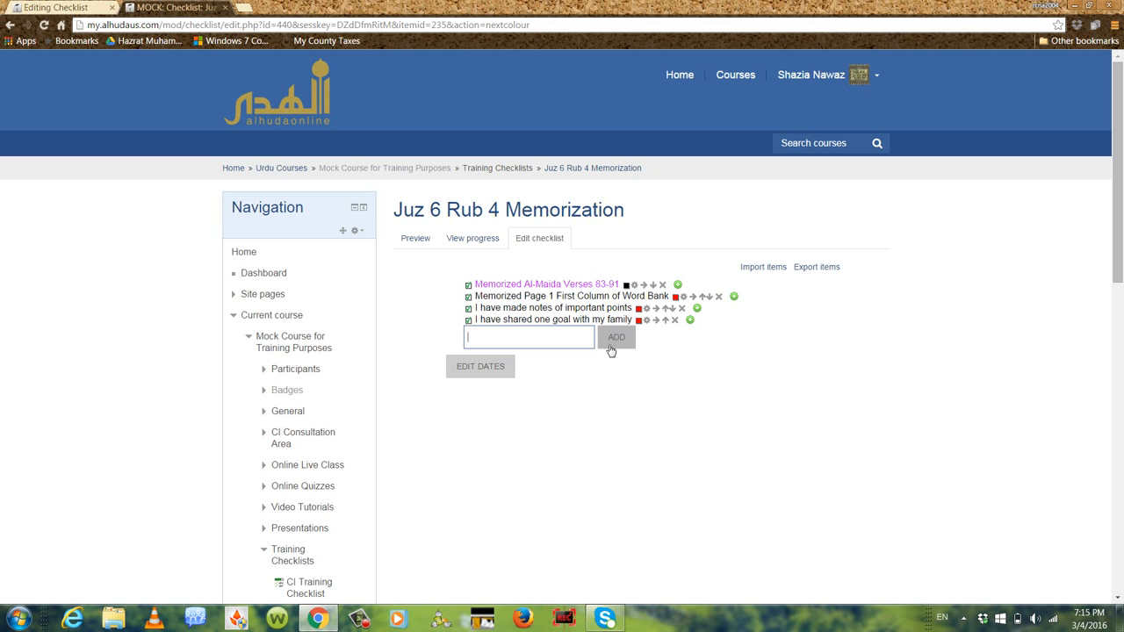
Colour the Word Bank item red, the important points item orange and the family goal item green
{"action": "left_click", "coordinate": [677, 299]}
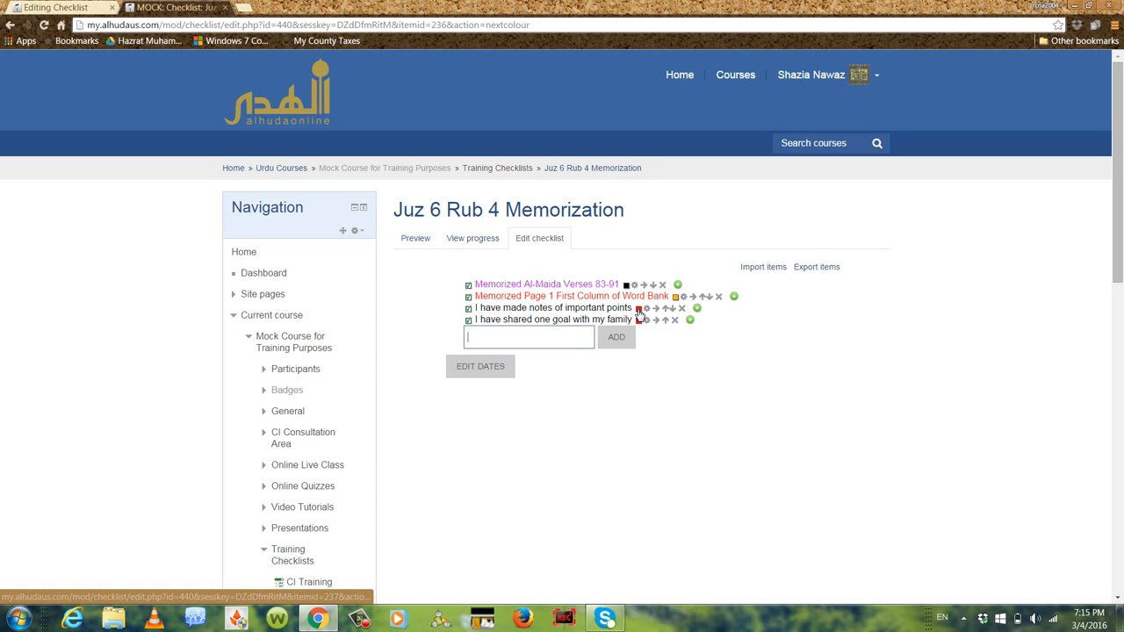
{"action": "left_click", "coordinate": [638, 310]}
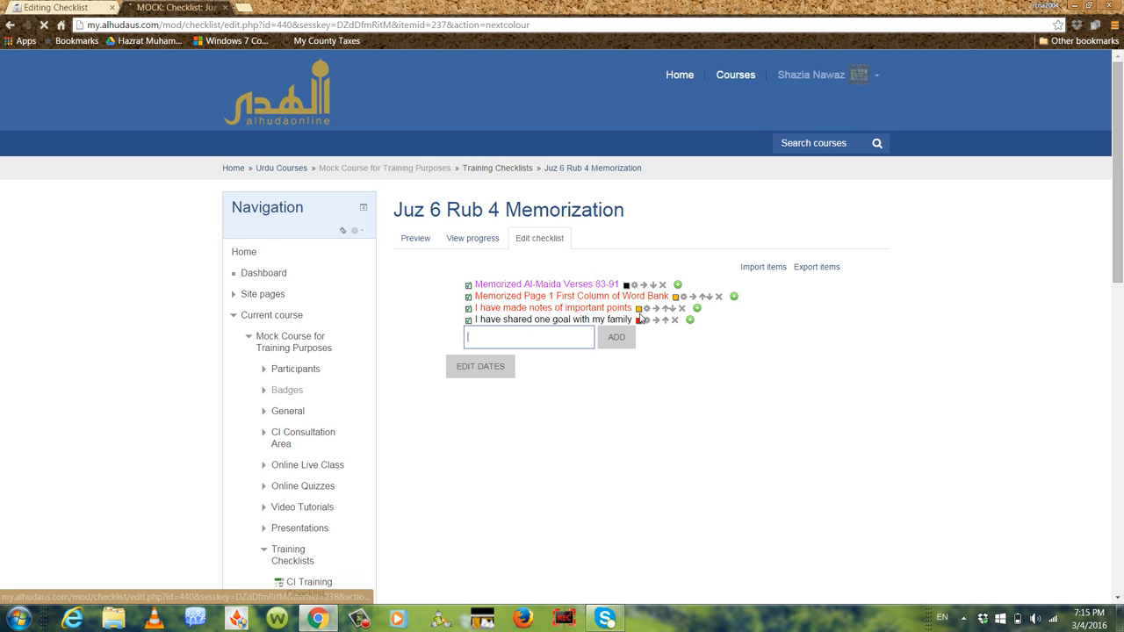
{"action": "left_click", "coordinate": [640, 313]}
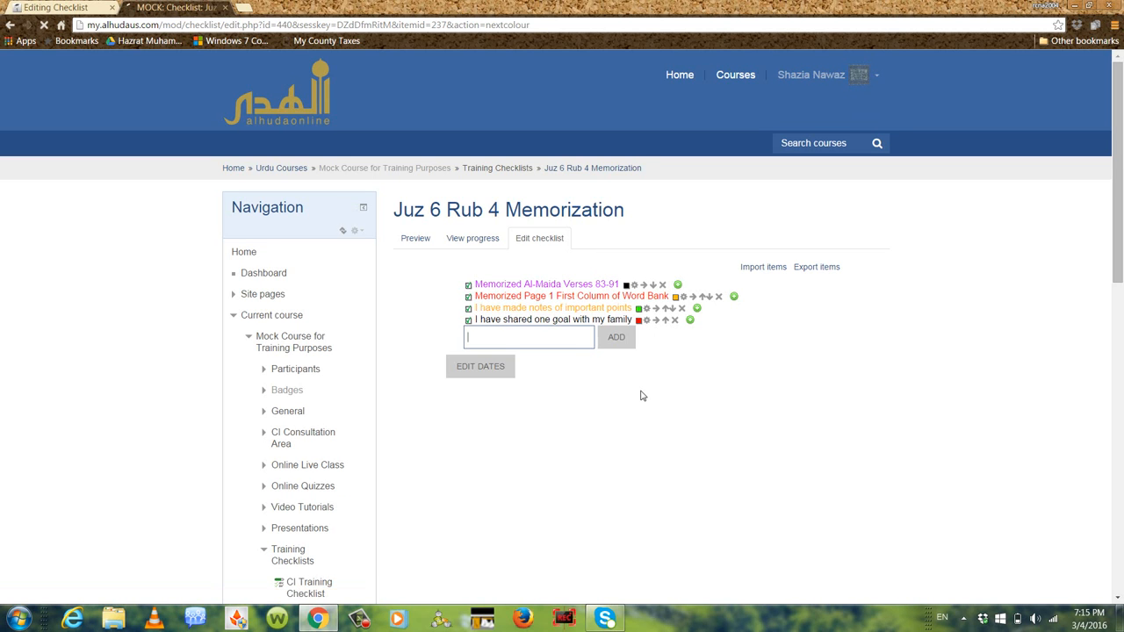
{"action": "left_click", "coordinate": [638, 320]}
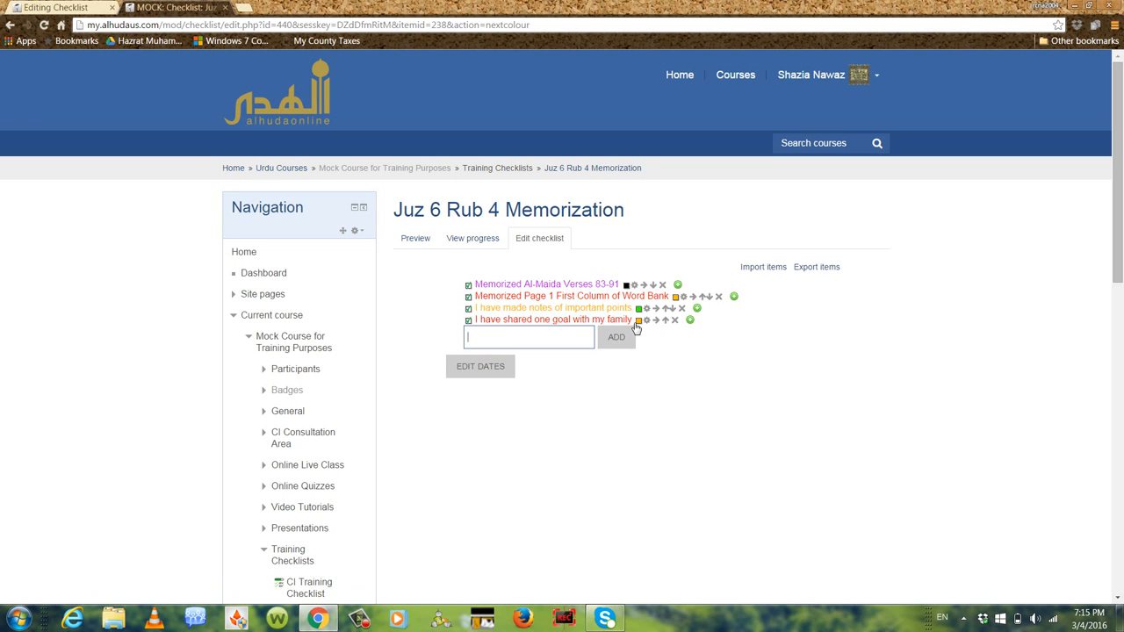
{"action": "left_click", "coordinate": [639, 321]}
Enable a due date for the "Memorized Al-Maida Verses 83-91" item and set it to 5 March 2016
{"action": "left_click", "coordinate": [488, 368]}
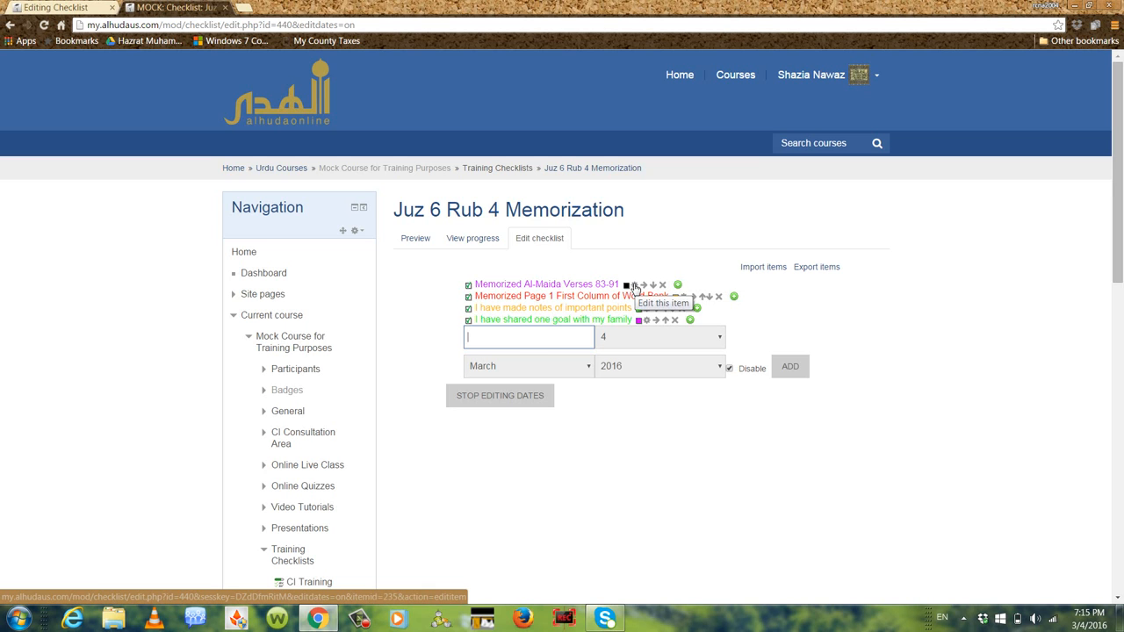
{"action": "left_click", "coordinate": [634, 287]}
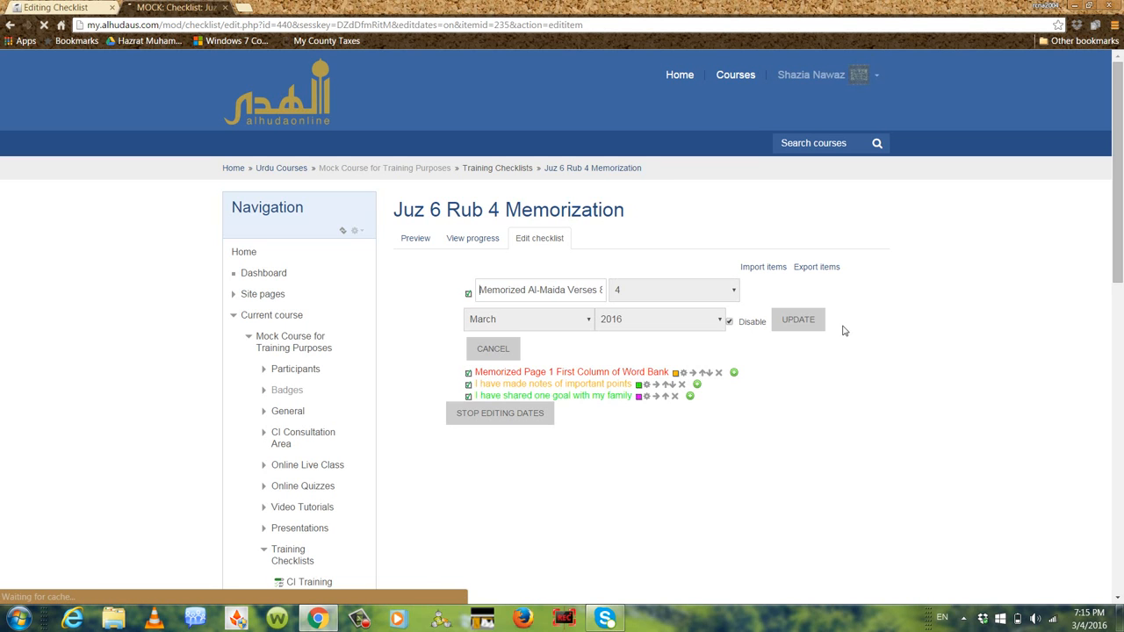
{"action": "left_click", "coordinate": [730, 322]}
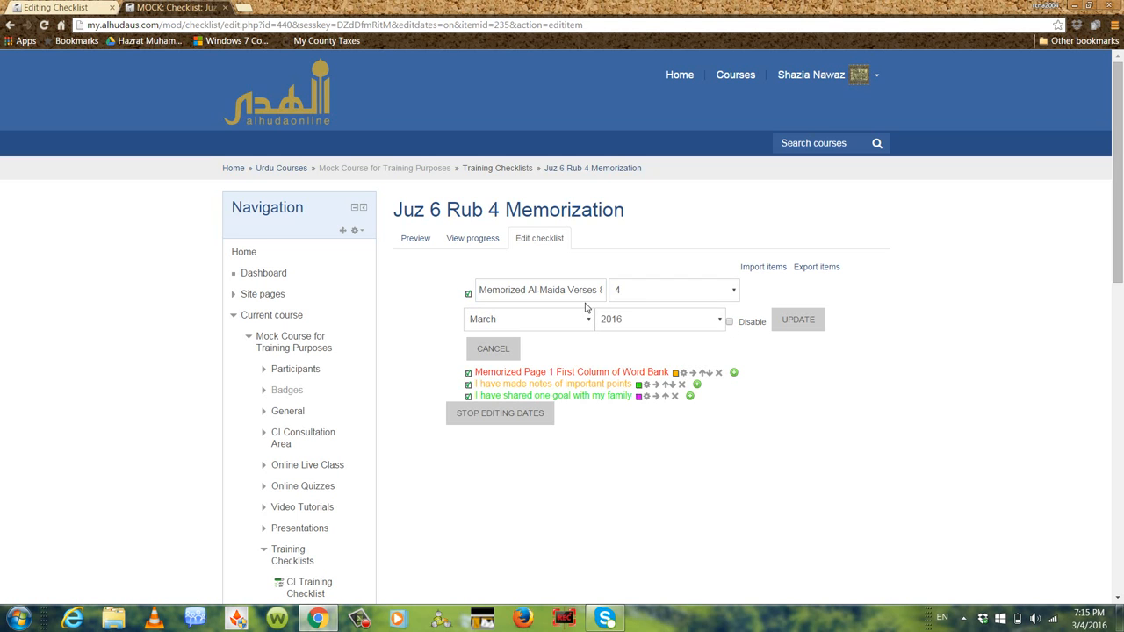
{"action": "left_click", "coordinate": [734, 295]}
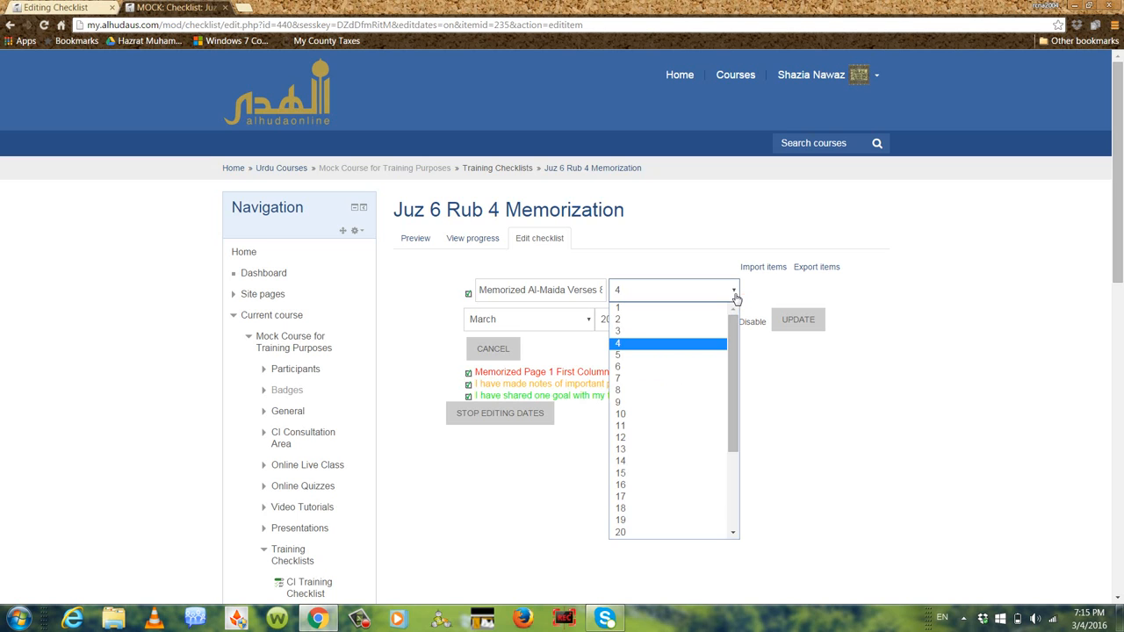
{"action": "left_click", "coordinate": [670, 357]}
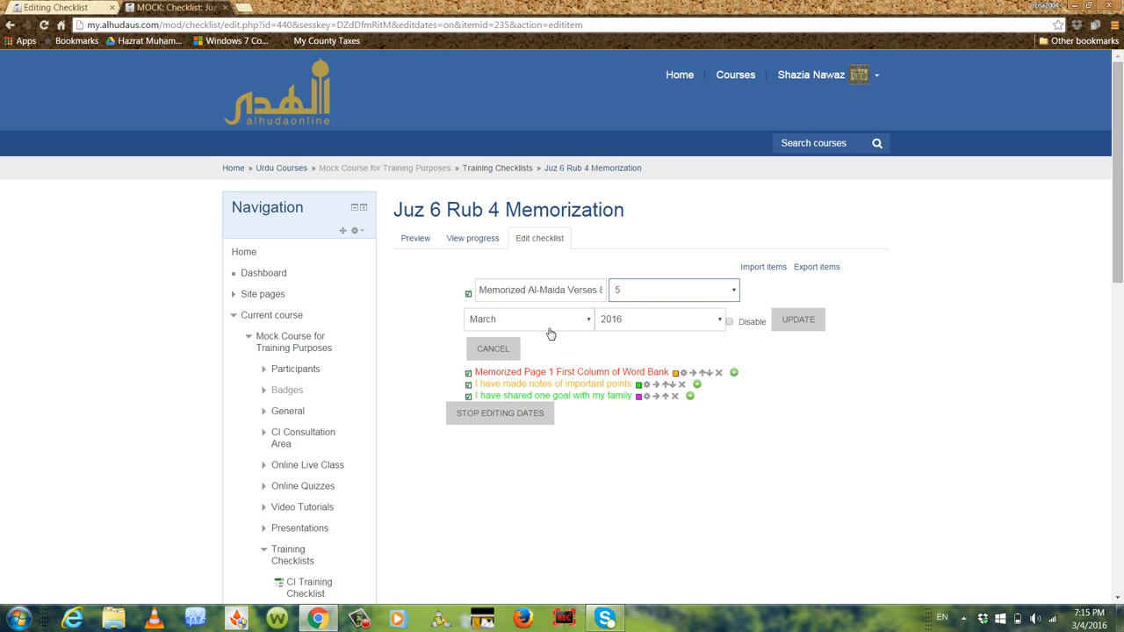
{"action": "left_click", "coordinate": [817, 318]}
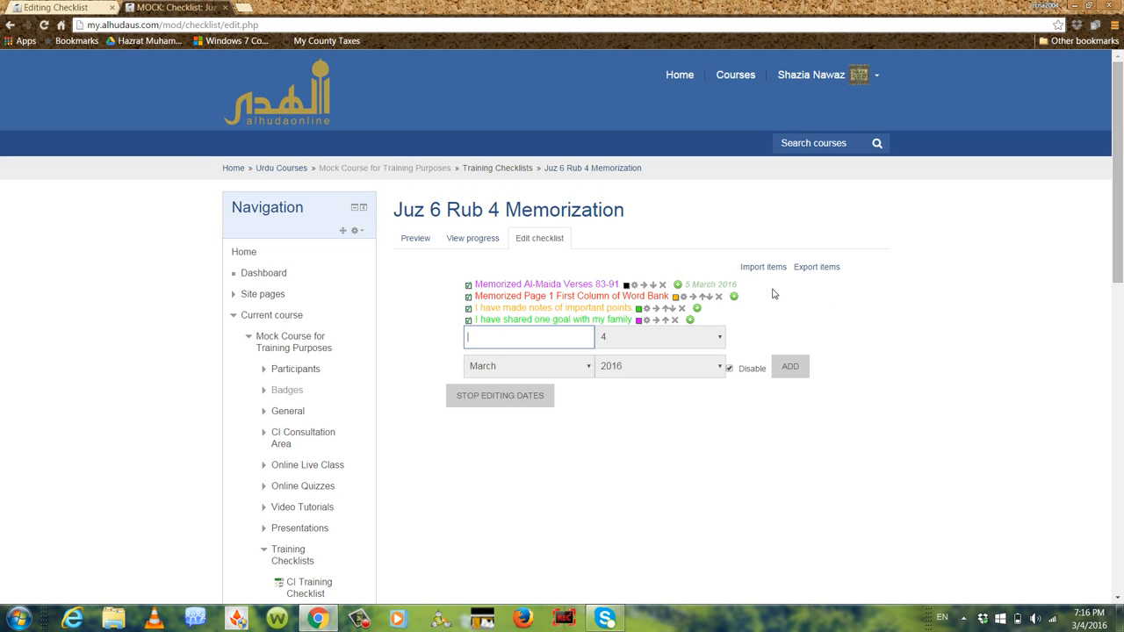
Enable a due date of 6 March 2016 for the "Memorized Page 1 First Column of Word Bank" item, update it and finish editing dates
{"action": "left_click", "coordinate": [683, 299]}
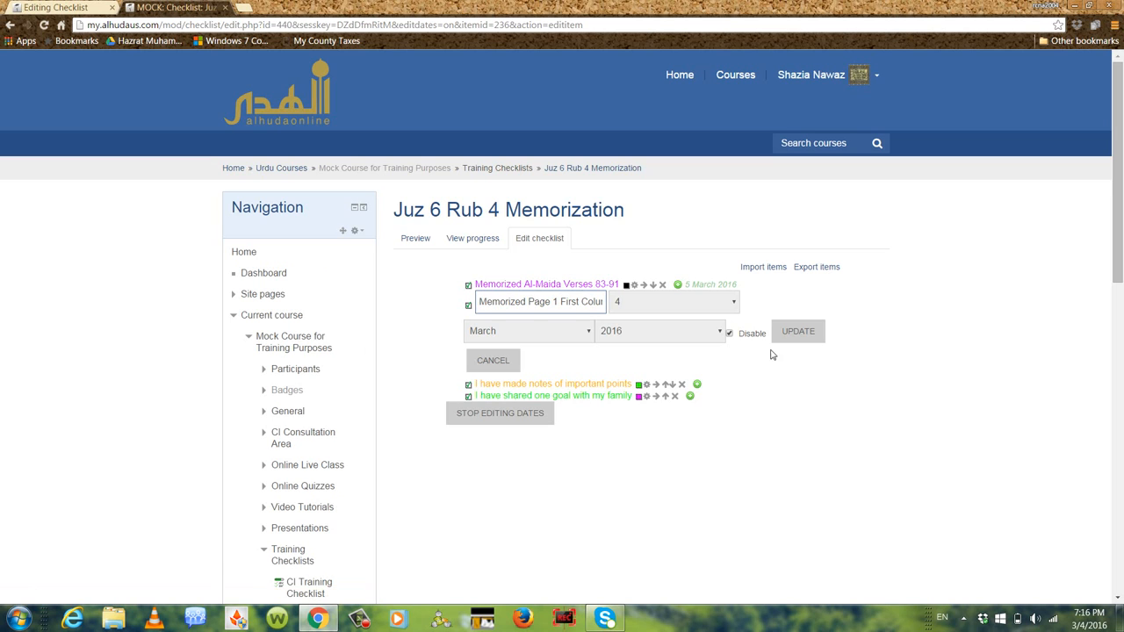
{"action": "left_click", "coordinate": [730, 334]}
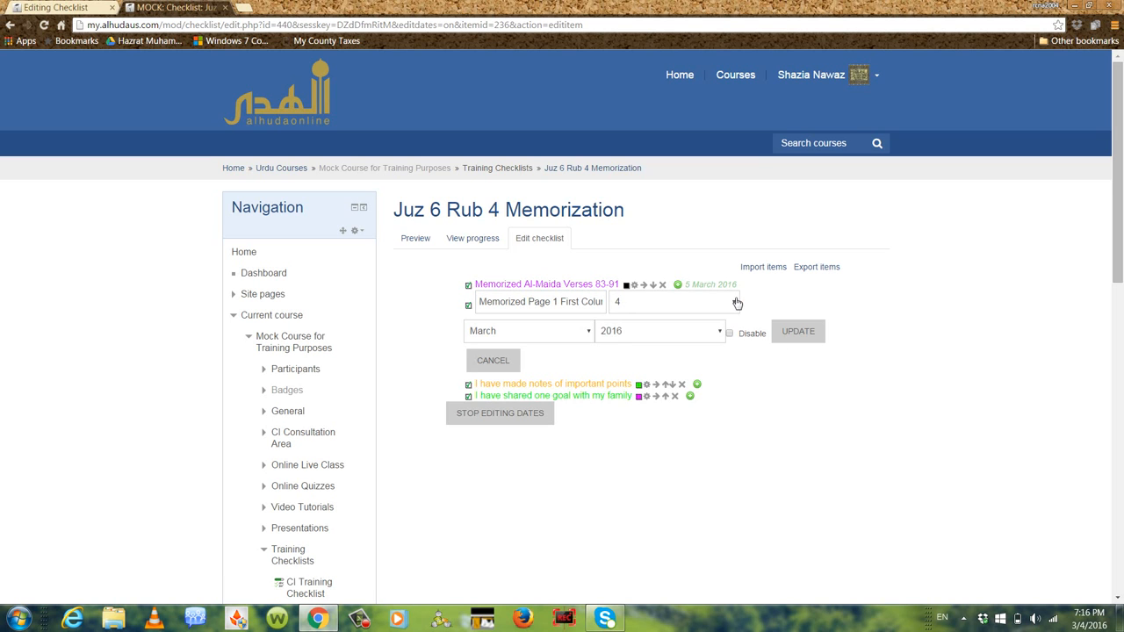
{"action": "left_click", "coordinate": [737, 303]}
{"action": "left_click", "coordinate": [654, 379]}
{"action": "left_click", "coordinate": [794, 341]}
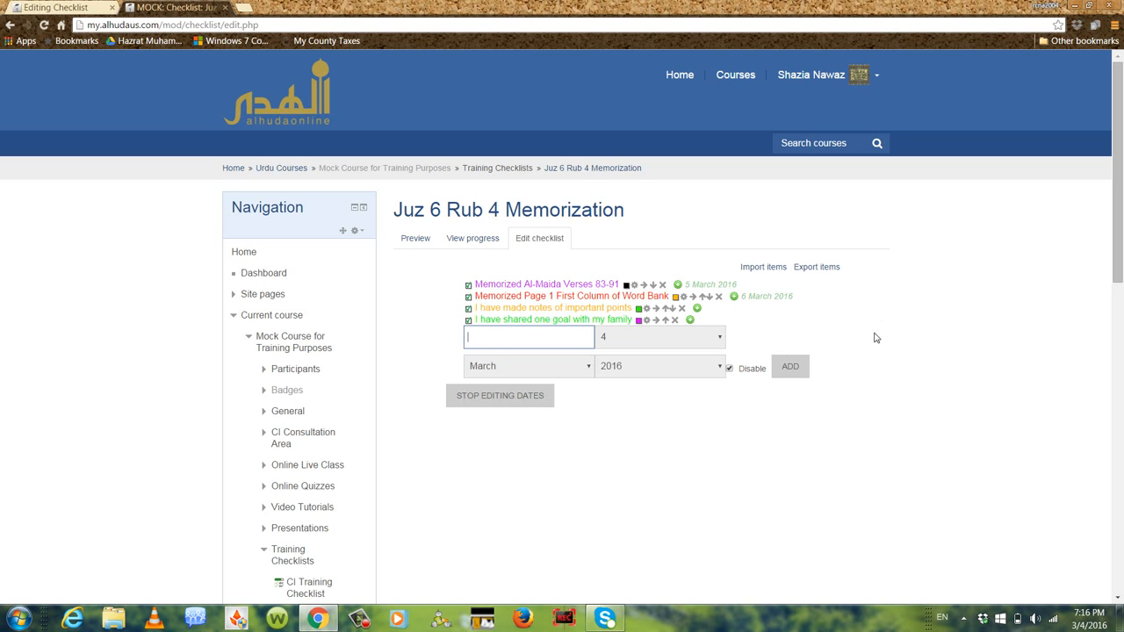
{"action": "left_click", "coordinate": [489, 396]}
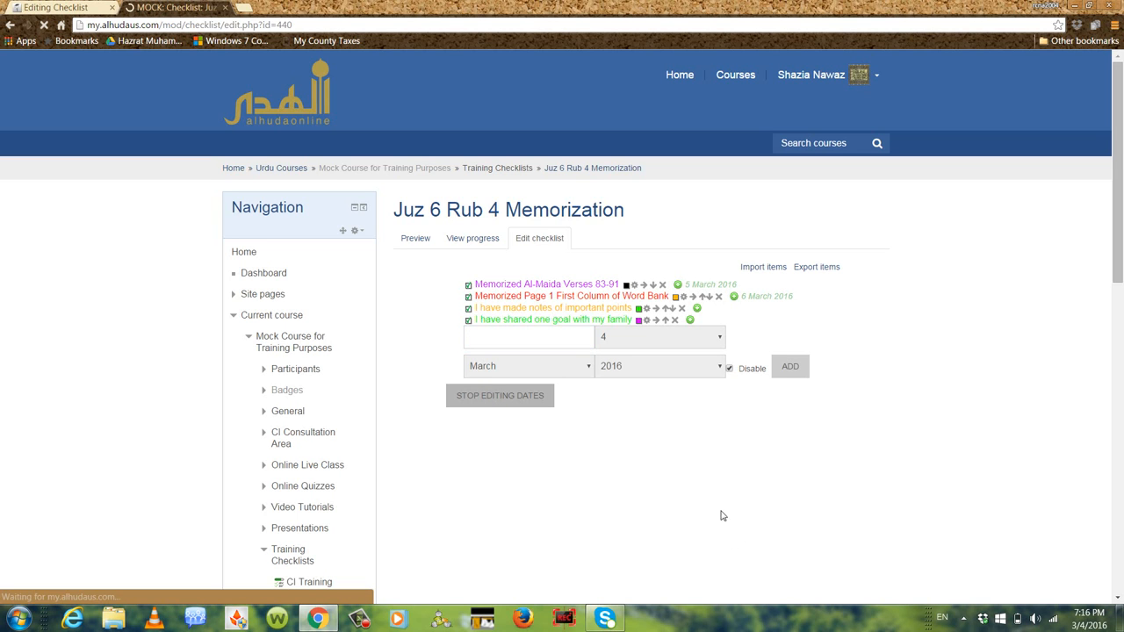
Preview the Juz 6 Rub 4 Memorization checklist and try ticking and unticking its items
{"action": "left_click", "coordinate": [416, 240]}
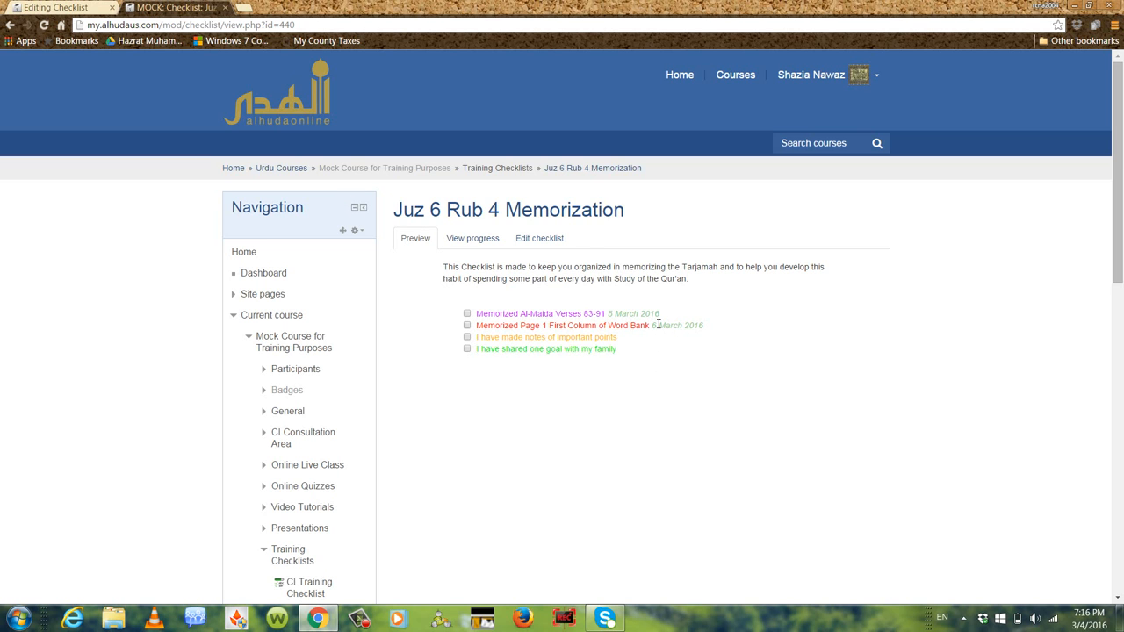
{"action": "left_click", "coordinate": [467, 313]}
{"action": "left_click", "coordinate": [466, 325]}
{"action": "left_click", "coordinate": [468, 339]}
{"action": "left_click", "coordinate": [468, 350]}
{"action": "left_click", "coordinate": [467, 314]}
{"action": "left_click", "coordinate": [467, 337]}
{"action": "left_click", "coordinate": [467, 350]}
Check the checklist's progress report and preview, and return to editing its items
{"action": "left_click", "coordinate": [484, 241]}
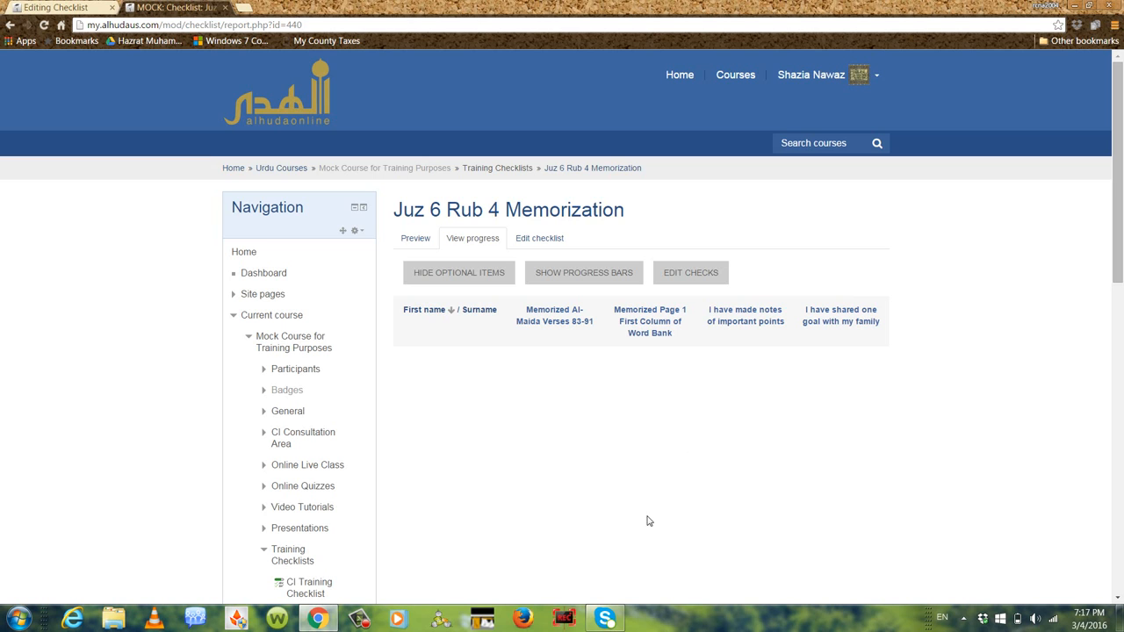
{"action": "left_click", "coordinate": [420, 239]}
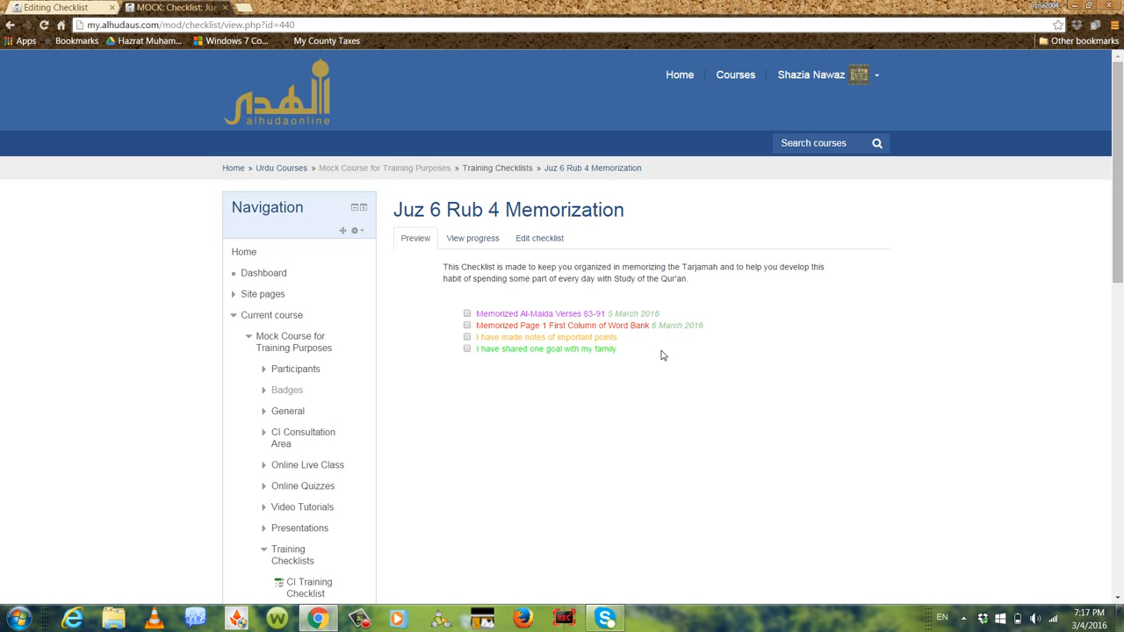
{"action": "left_click", "coordinate": [544, 241]}
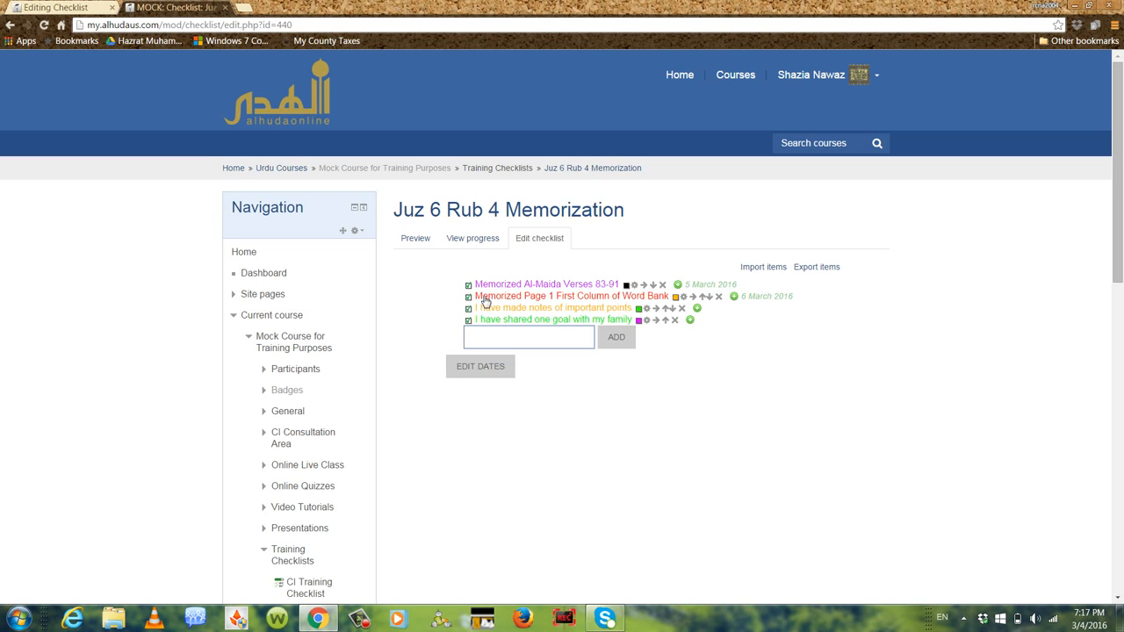
Open the Mock Course for Training Purposes page and look for the checklist due dates among the upcoming events
{"action": "left_click", "coordinate": [318, 347]}
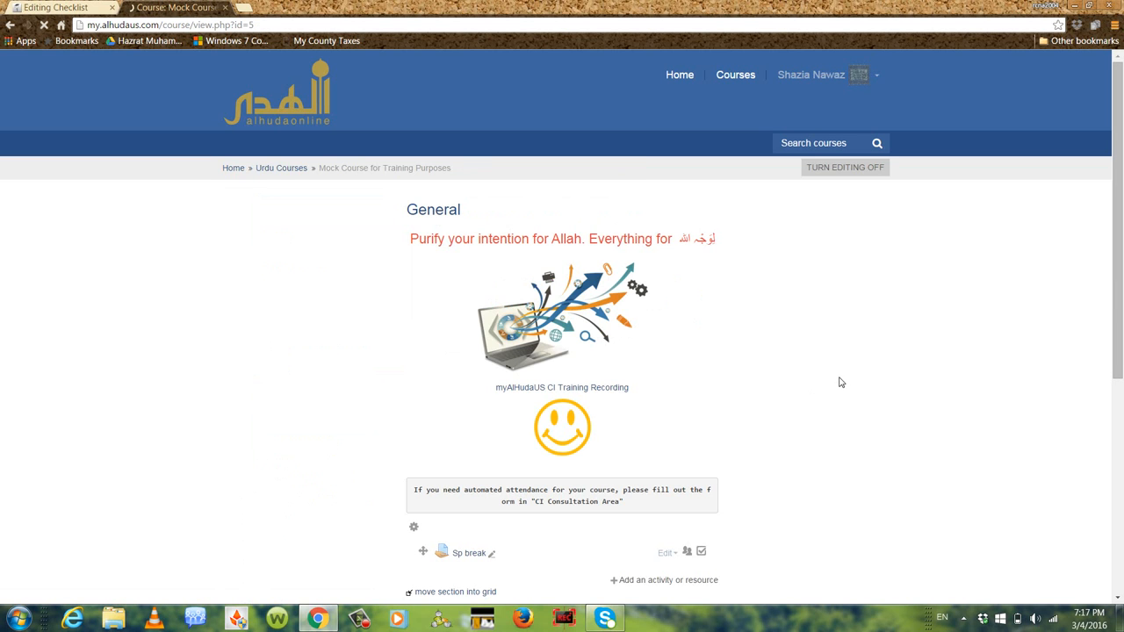
{"action": "scroll", "coordinate": [998, 334], "scroll_direction": "down", "scroll_amount": 2}
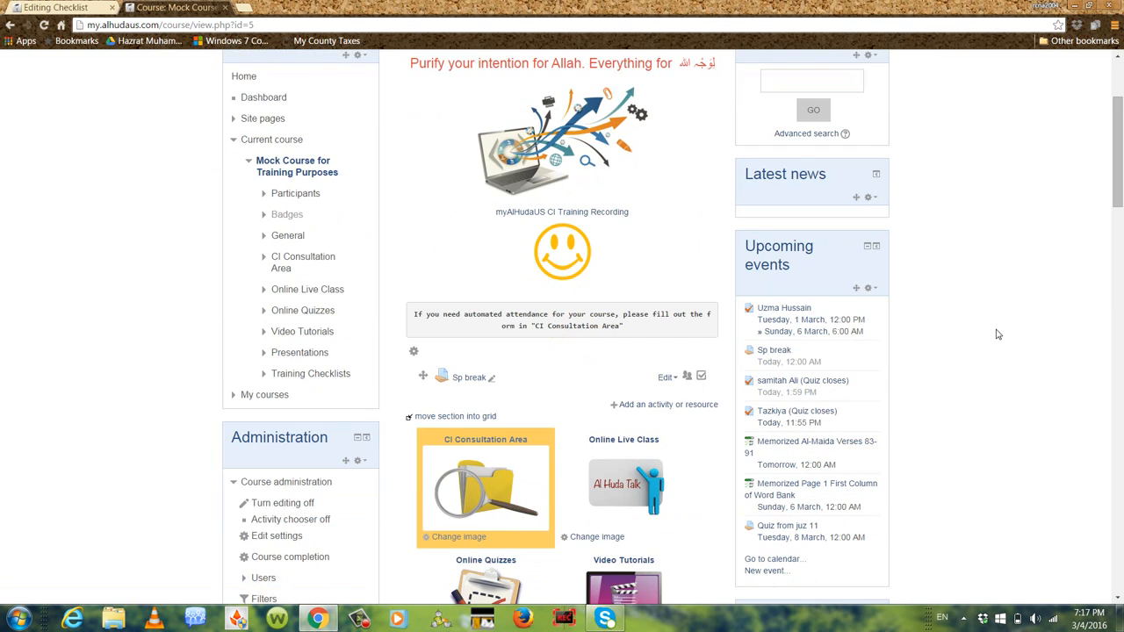
{"action": "scroll", "coordinate": [998, 334], "scroll_direction": "down", "scroll_amount": 1}
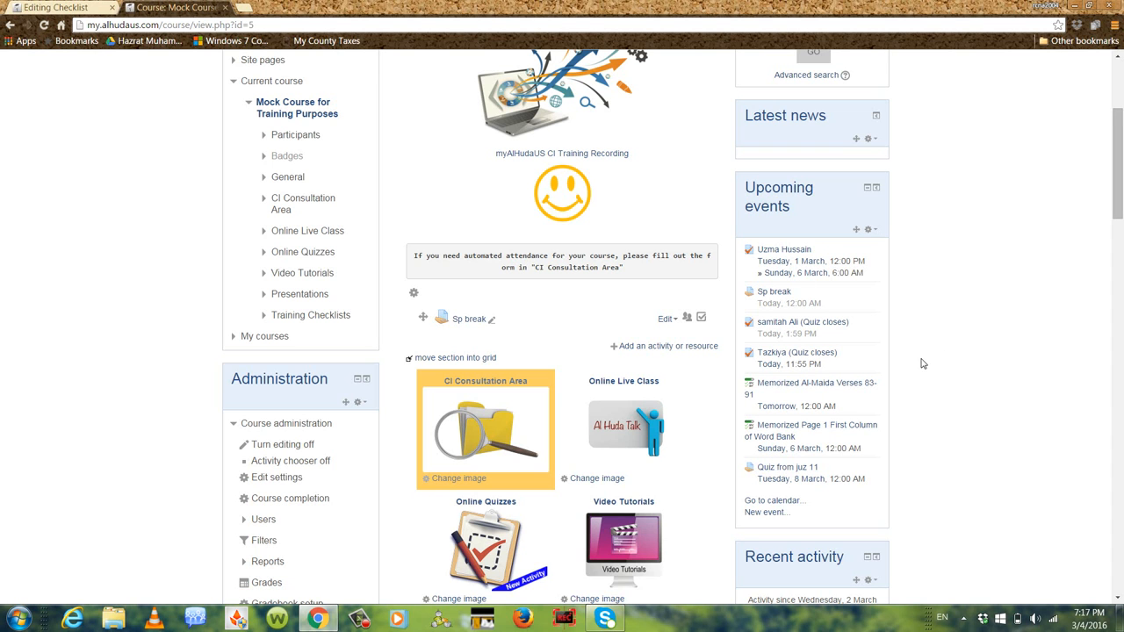
{"action": "scroll", "coordinate": [930, 368], "scroll_direction": "up", "scroll_amount": 3}
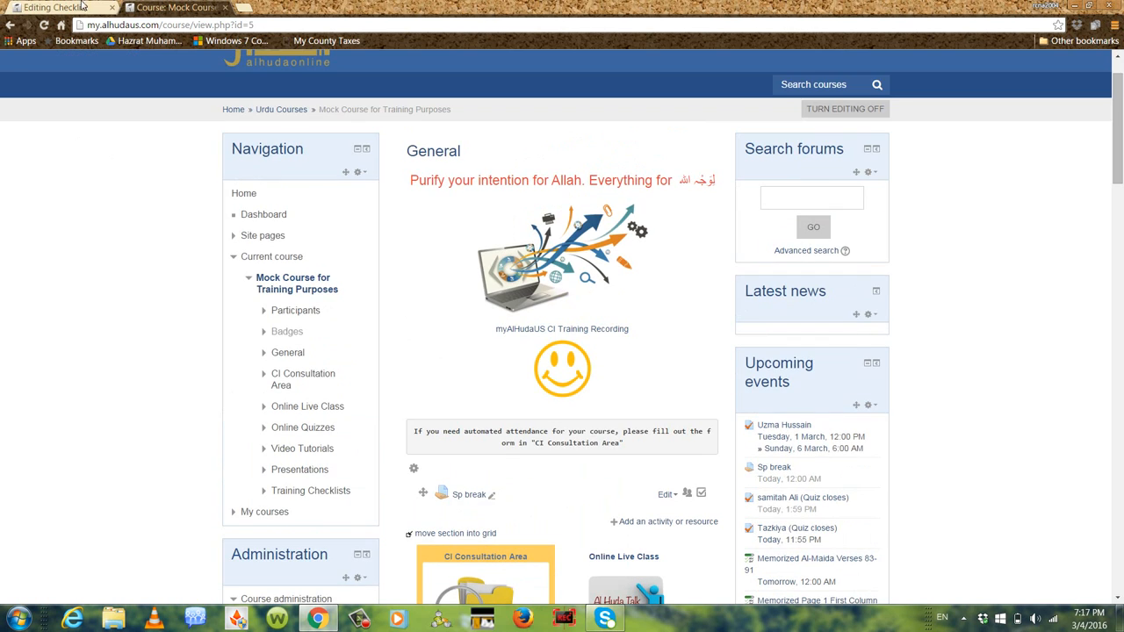
Switch to the TRQ1 course and open its "TRQ1- Juz 6 Rub 4 Memorization" checklist from Homework Submissions
{"action": "left_click", "coordinate": [63, 7]}
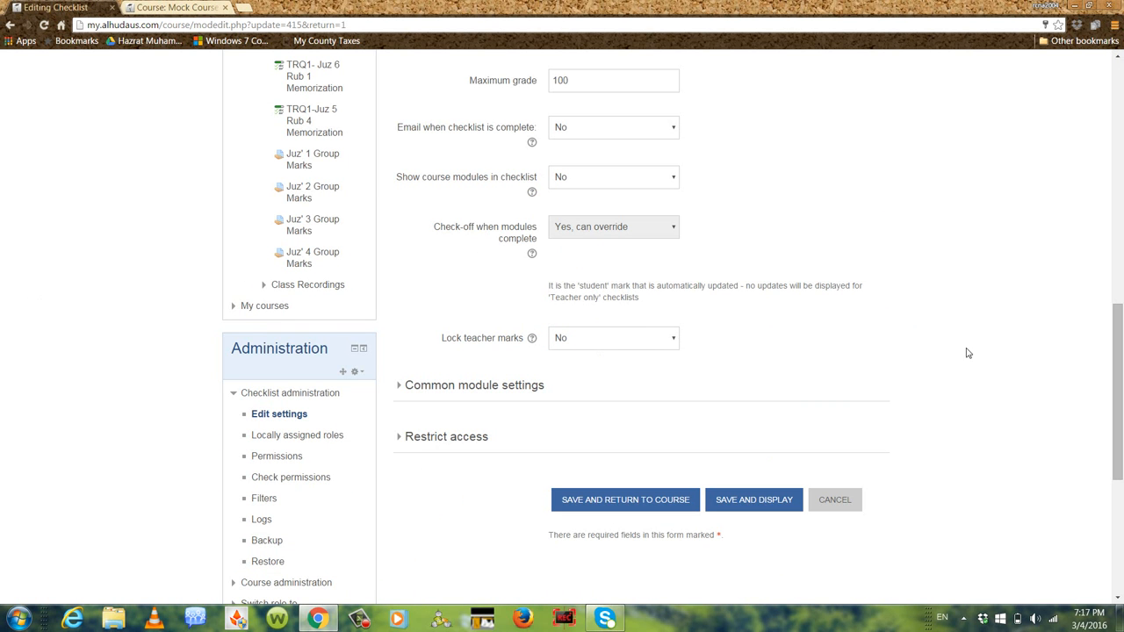
{"action": "scroll", "coordinate": [957, 299], "scroll_direction": "up", "scroll_amount": 2}
{"action": "scroll", "coordinate": [957, 300], "scroll_direction": "up", "scroll_amount": 3}
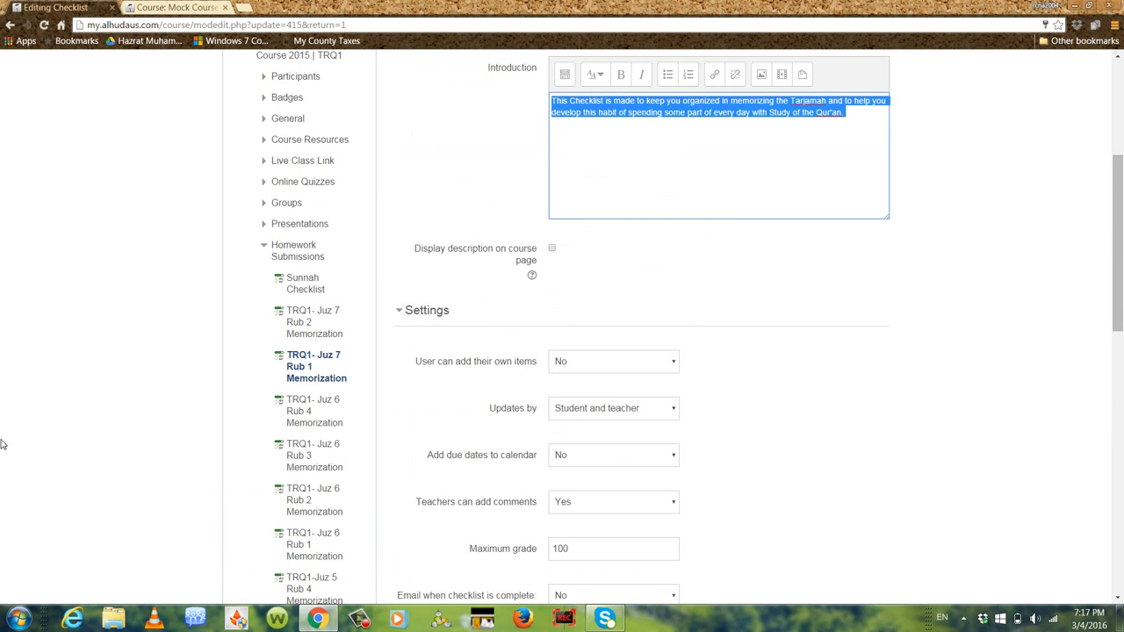
{"action": "left_click", "coordinate": [299, 404]}
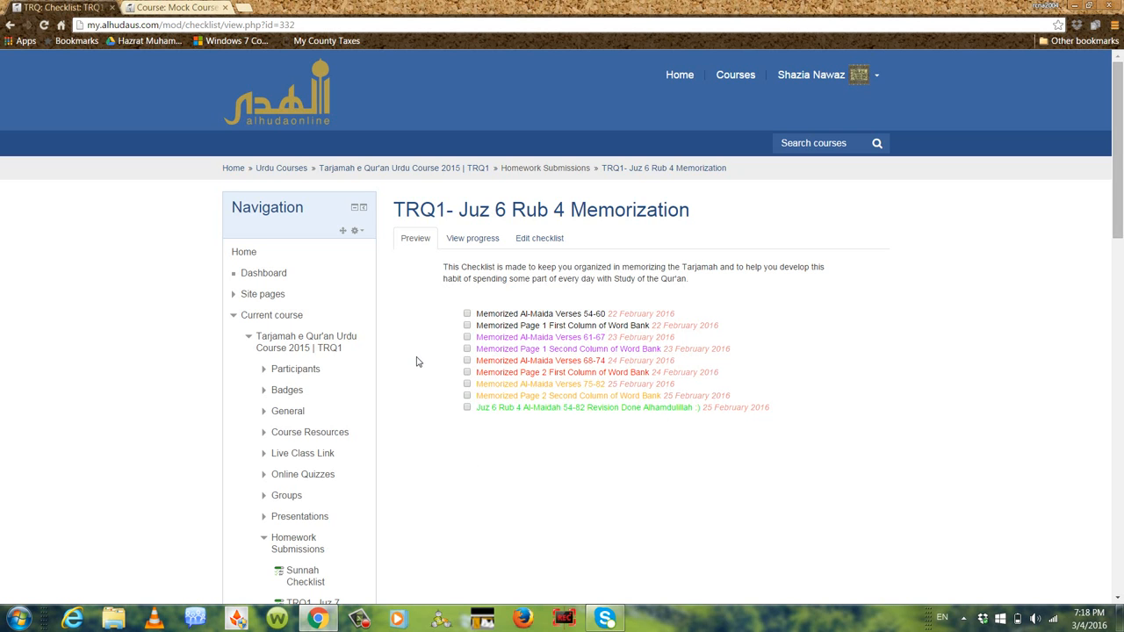
Examine which items each student has ticked in the progress report of the TRQ1- Juz 6 Rub 4 Memorization checklist
{"action": "left_click", "coordinate": [470, 244]}
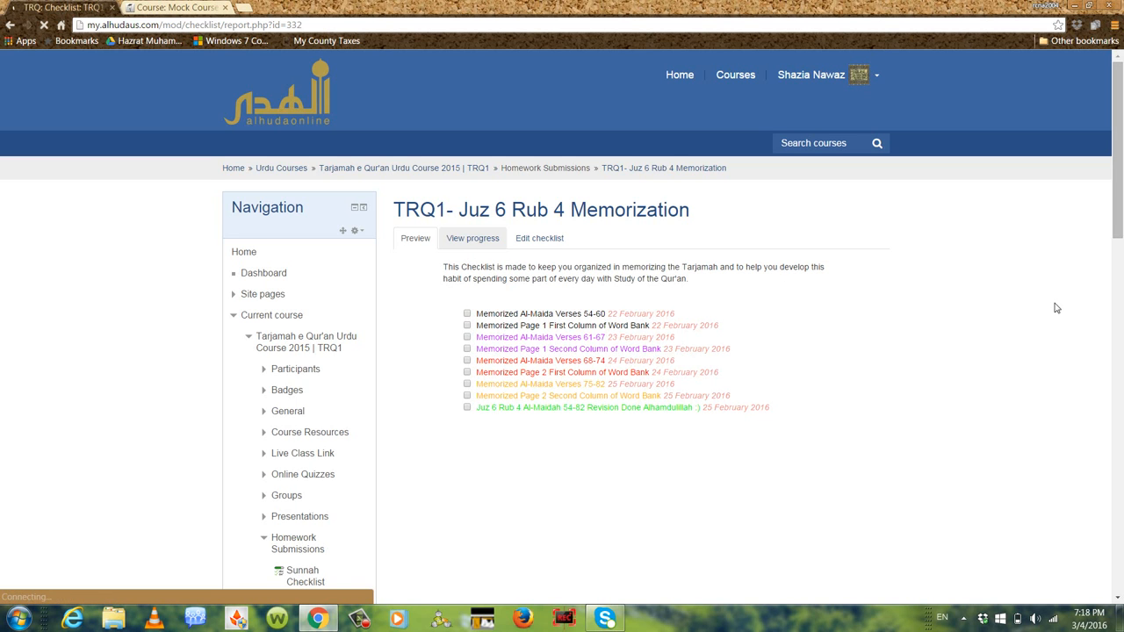
{"action": "scroll", "coordinate": [1057, 308], "scroll_direction": "down", "scroll_amount": 2}
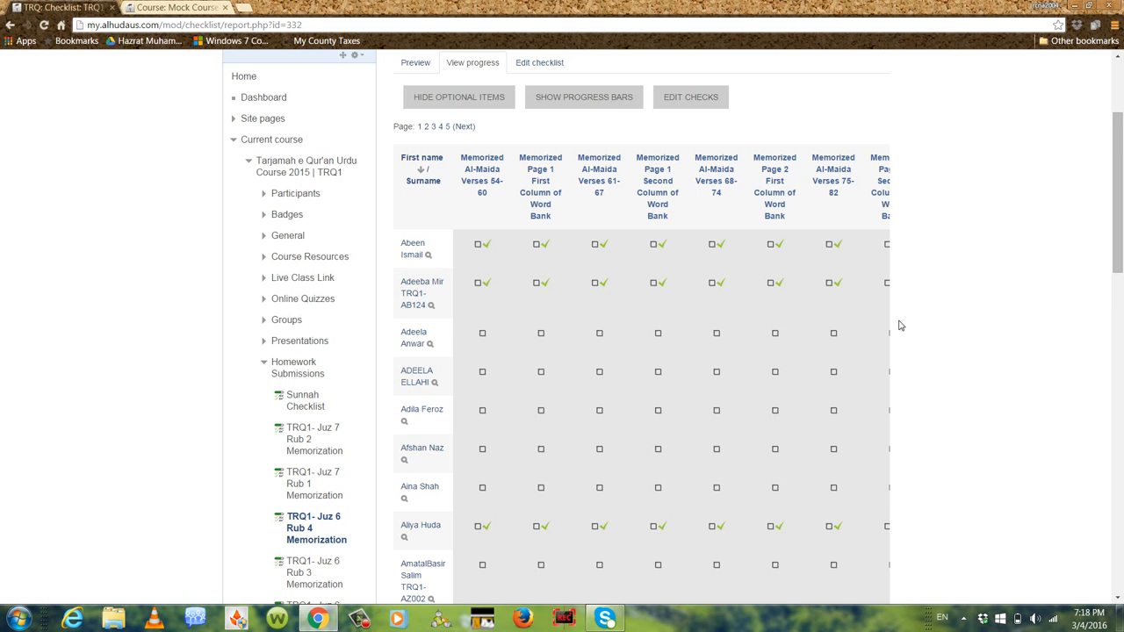
{"action": "scroll", "coordinate": [898, 326], "scroll_direction": "down", "scroll_amount": 4}
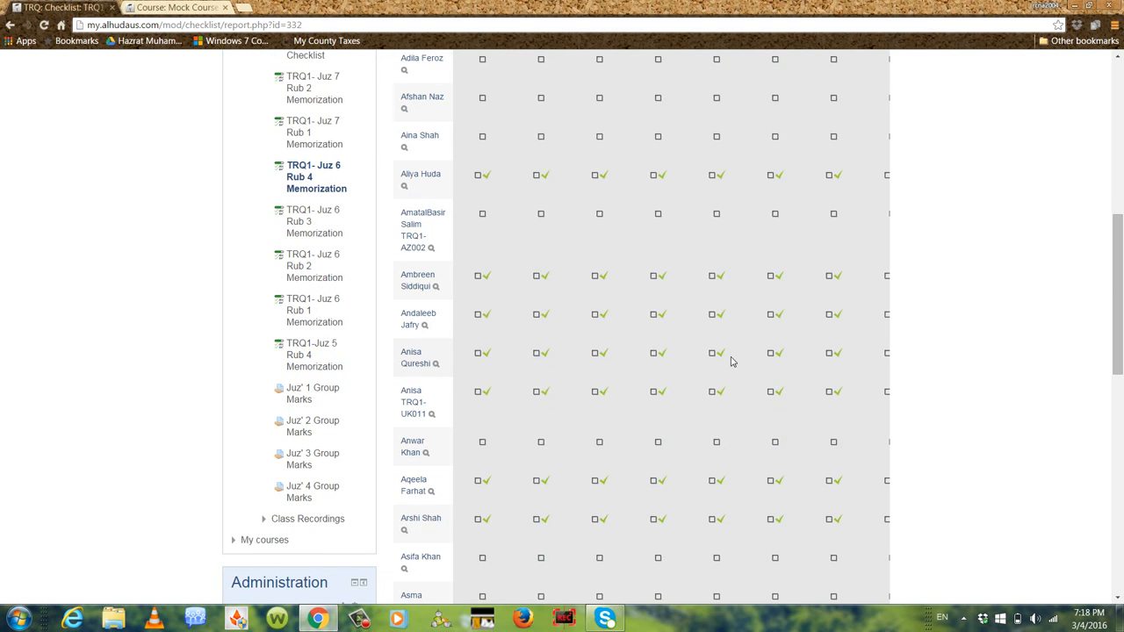
{"action": "scroll", "coordinate": [733, 359], "scroll_direction": "down", "scroll_amount": 5}
{"action": "scroll", "coordinate": [912, 319], "scroll_direction": "up", "scroll_amount": 10}
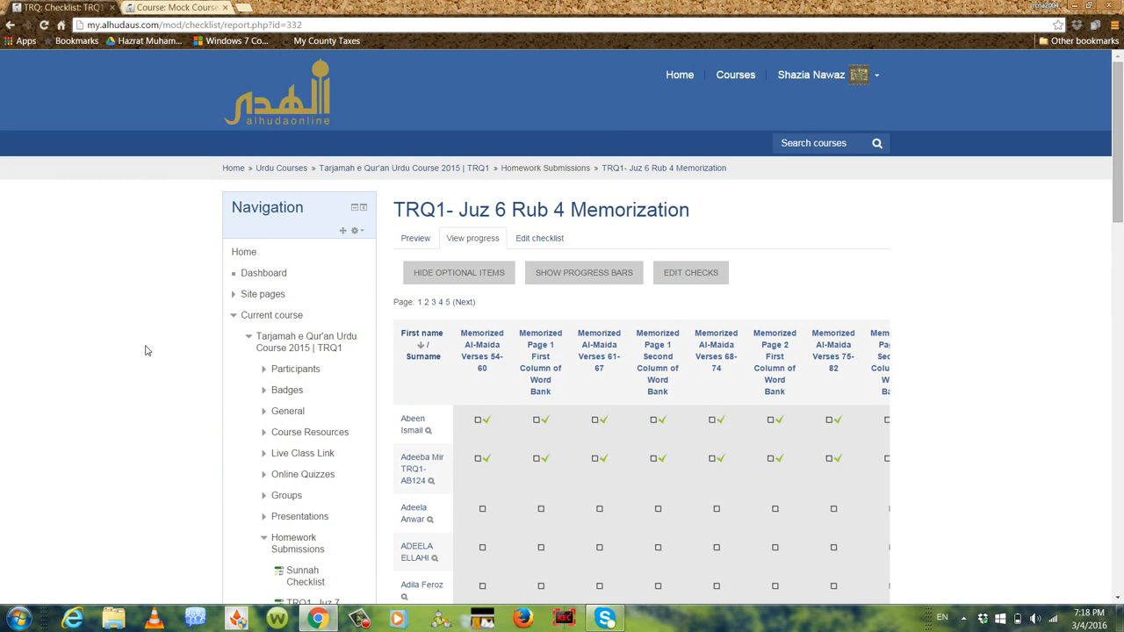
{"action": "scroll", "coordinate": [1068, 271], "scroll_direction": "down", "scroll_amount": 5}
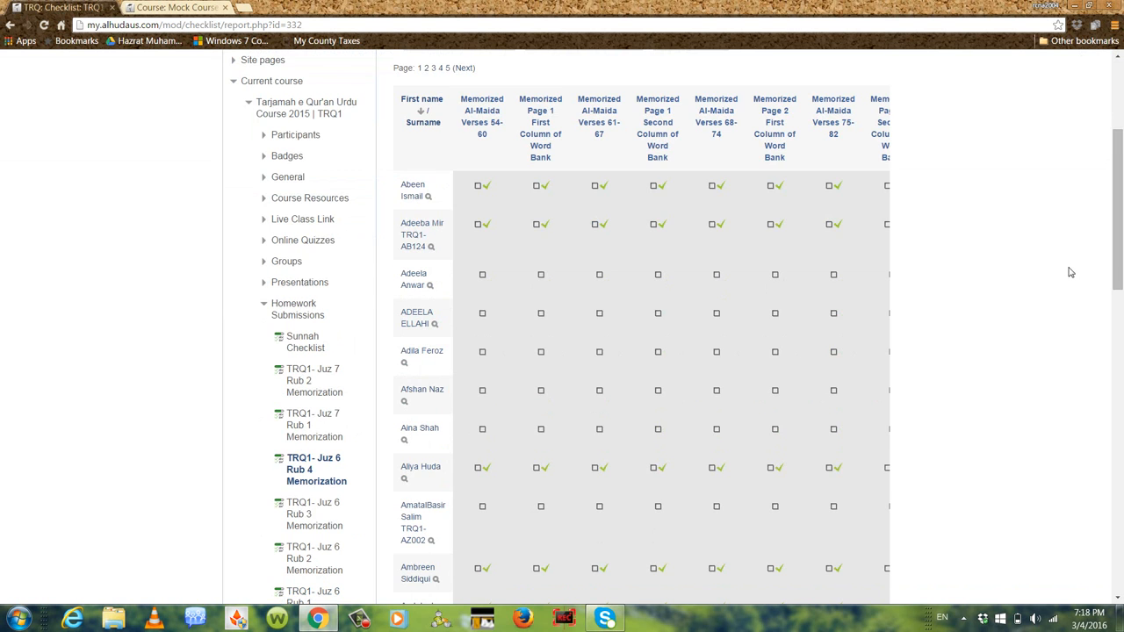
{"action": "scroll", "coordinate": [1066, 269], "scroll_direction": "down", "scroll_amount": 3}
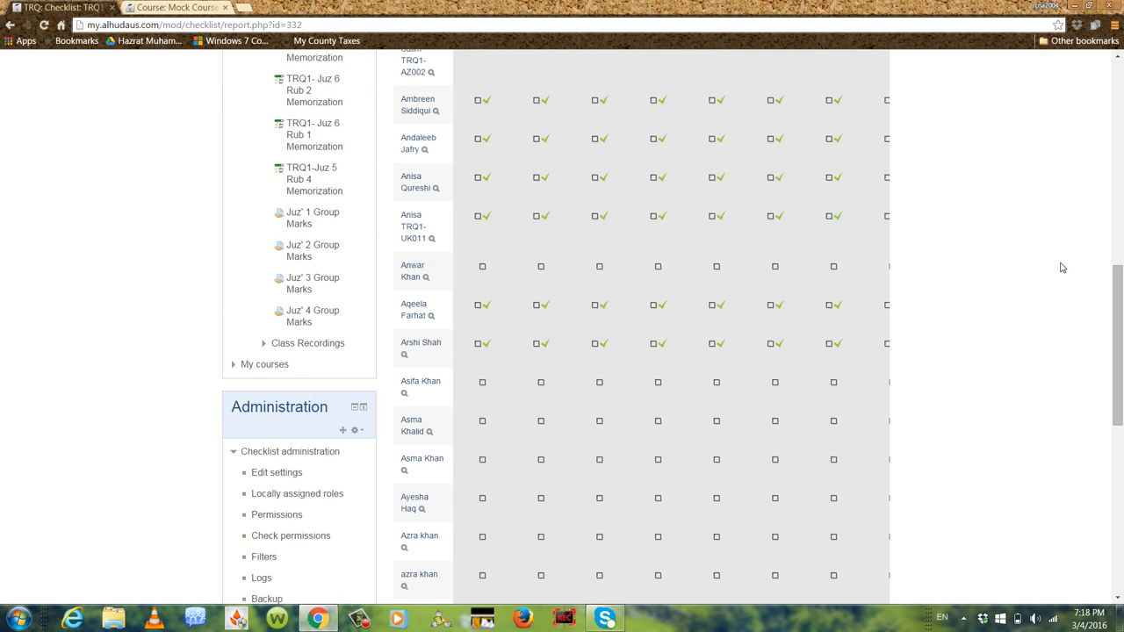
{"action": "scroll", "coordinate": [1062, 267], "scroll_direction": "down", "scroll_amount": 3}
{"action": "scroll", "coordinate": [1060, 266], "scroll_direction": "up", "scroll_amount": 15}
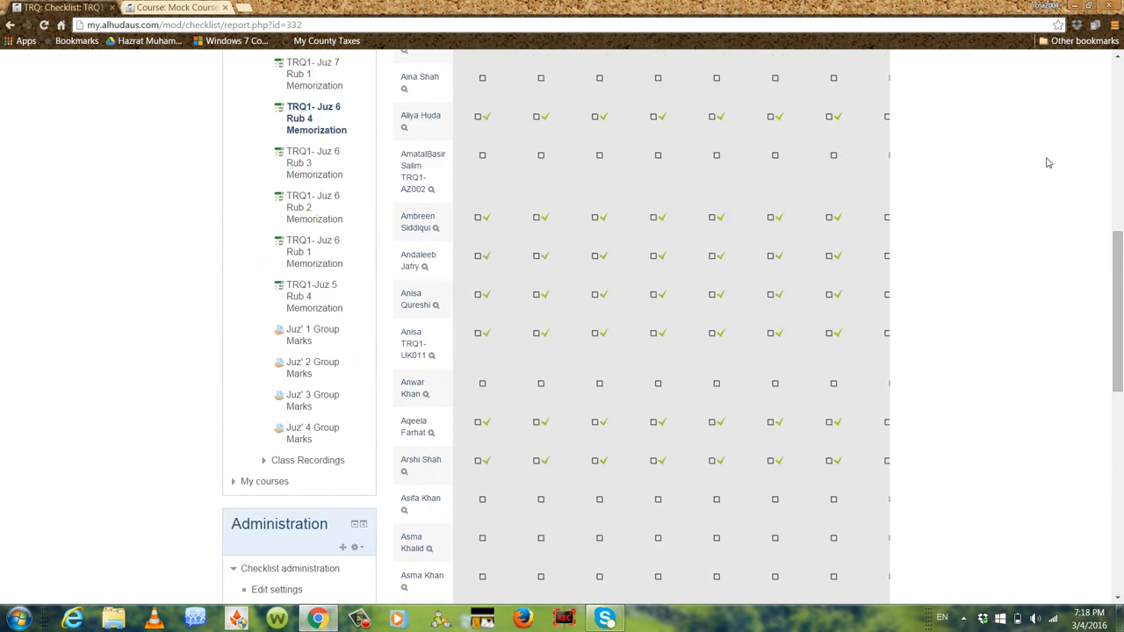
{"action": "scroll", "coordinate": [1103, 215], "scroll_direction": "up", "scroll_amount": 2}
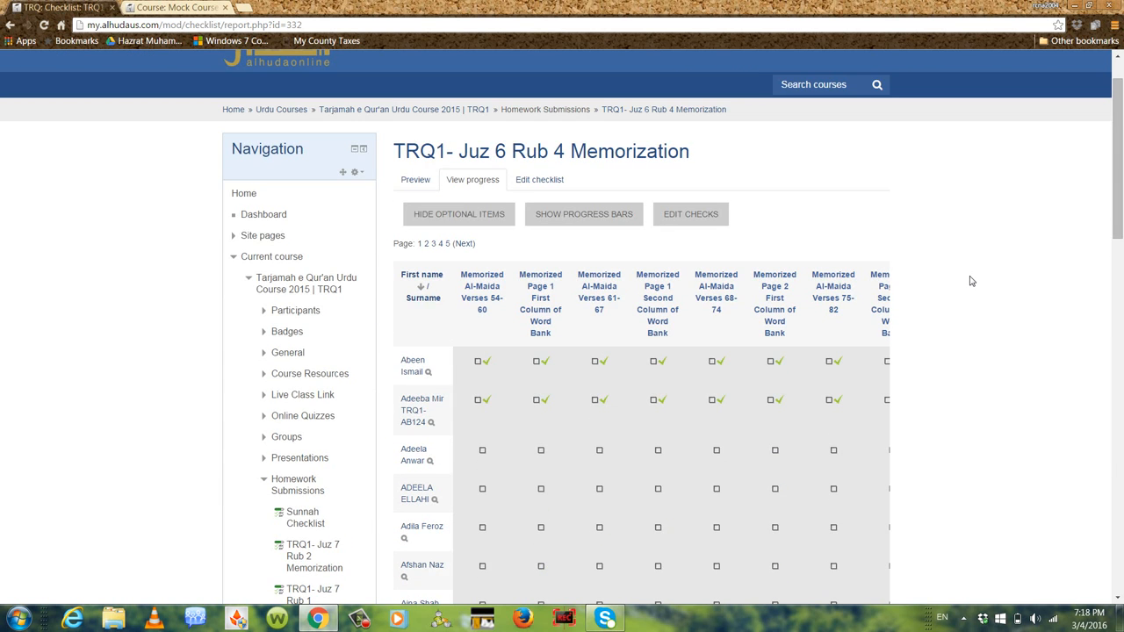
{"action": "scroll", "coordinate": [972, 281], "scroll_direction": "up", "scroll_amount": 1}
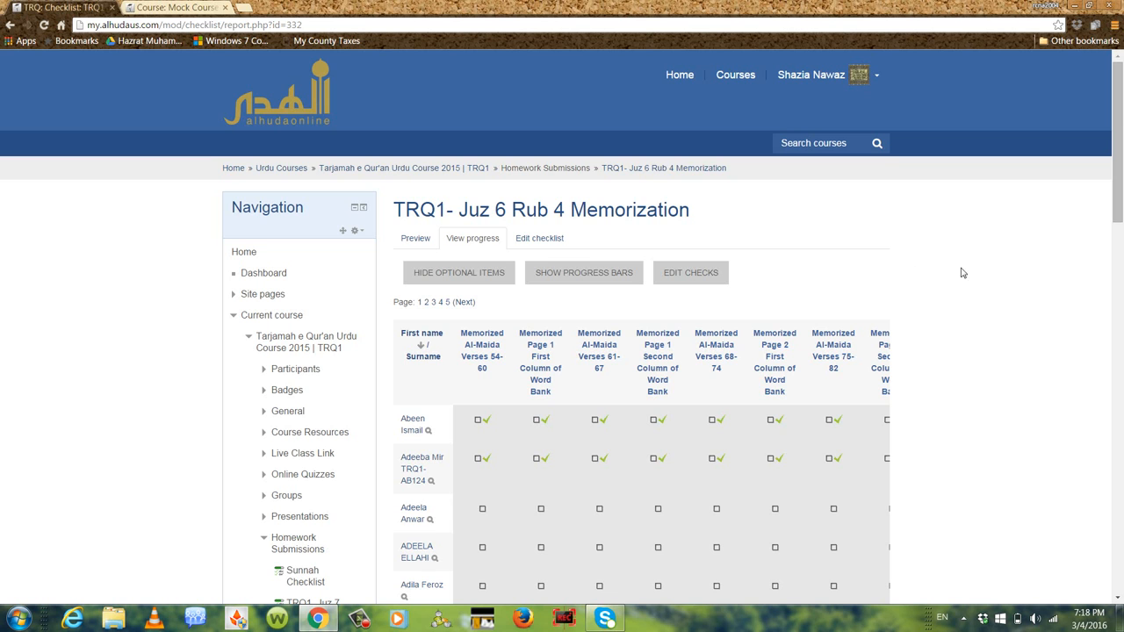
{"action": "left_click", "coordinate": [175, 7]}
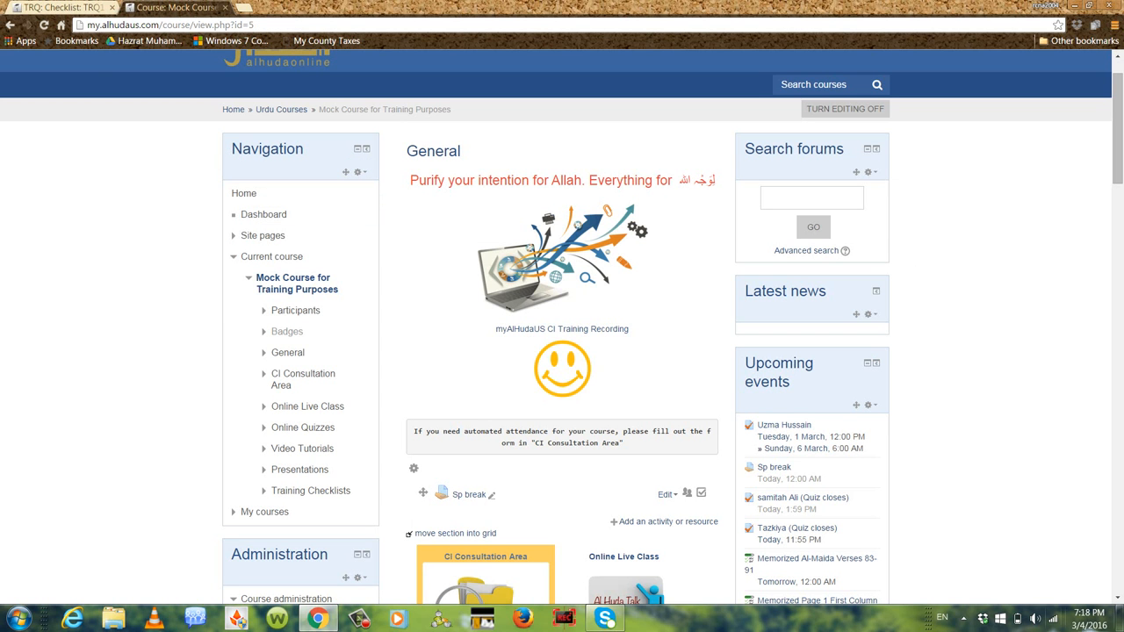
{"action": "left_click", "coordinate": [963, 618]}
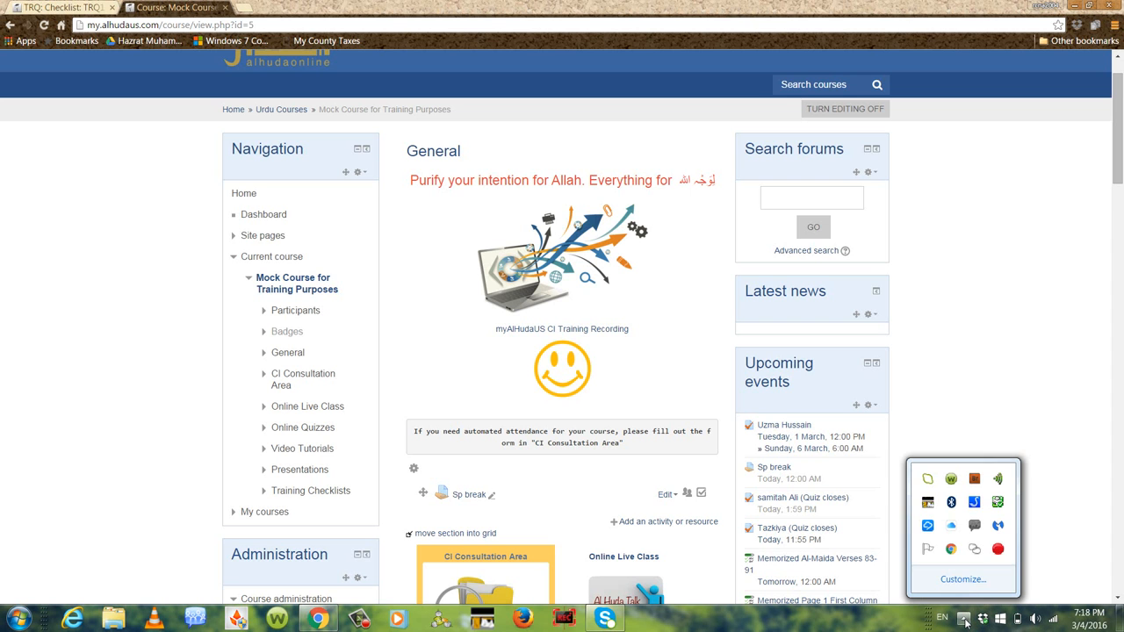
{"action": "left_click", "coordinate": [998, 550]}
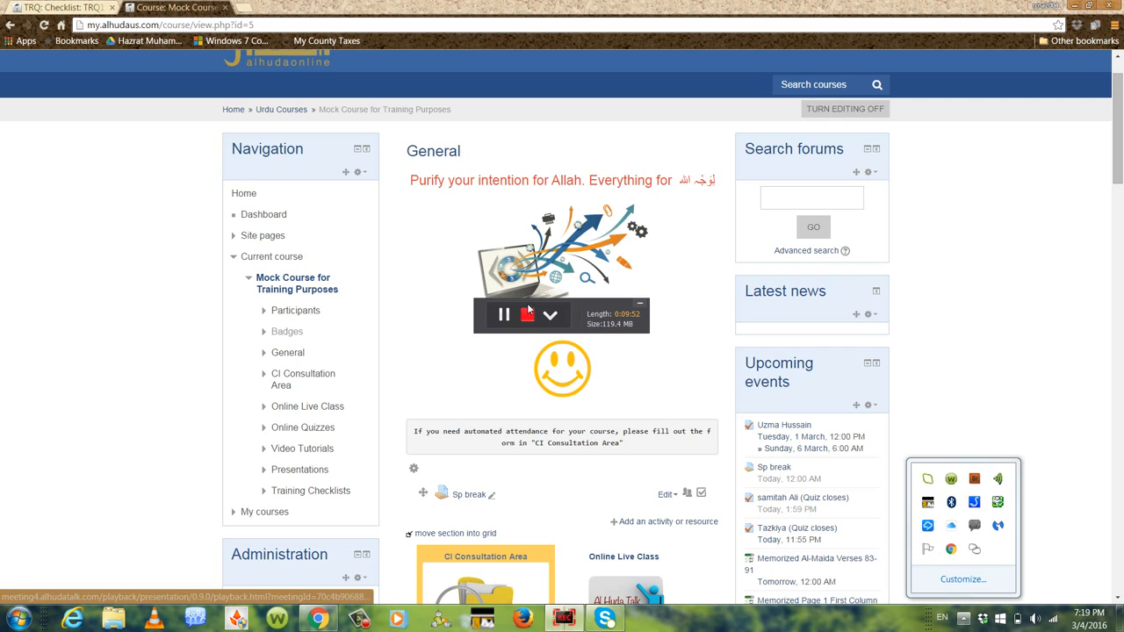